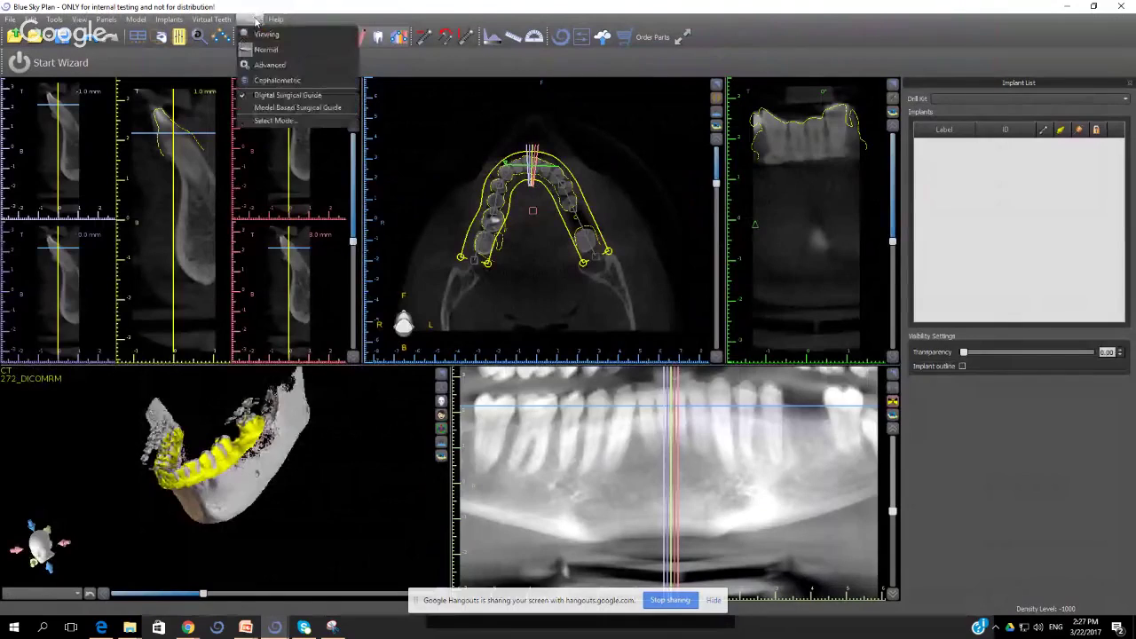
Step: Switch the plan to Normal mode and turn the 3-D jaw sideways
click(264, 65)
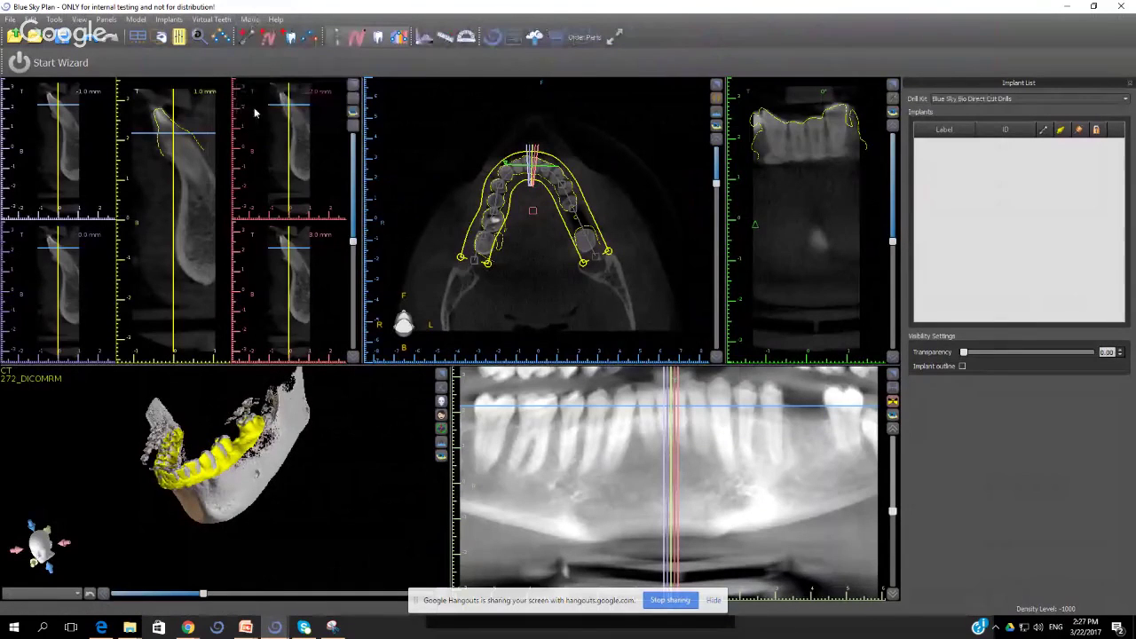
drag(326, 507, 235, 540)
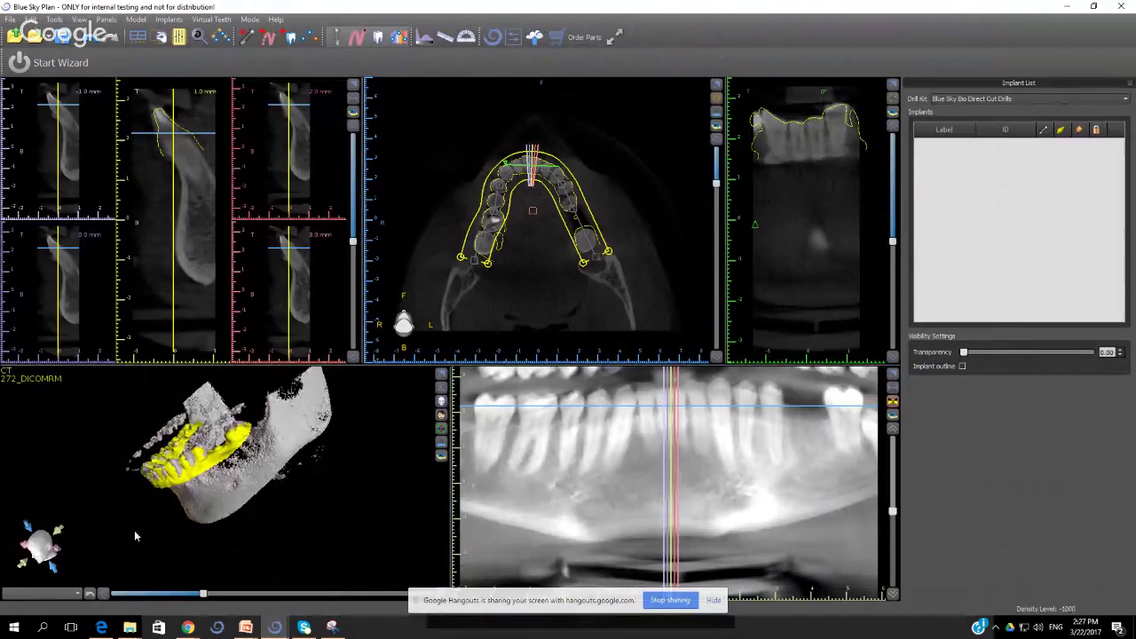
drag(279, 554, 197, 561)
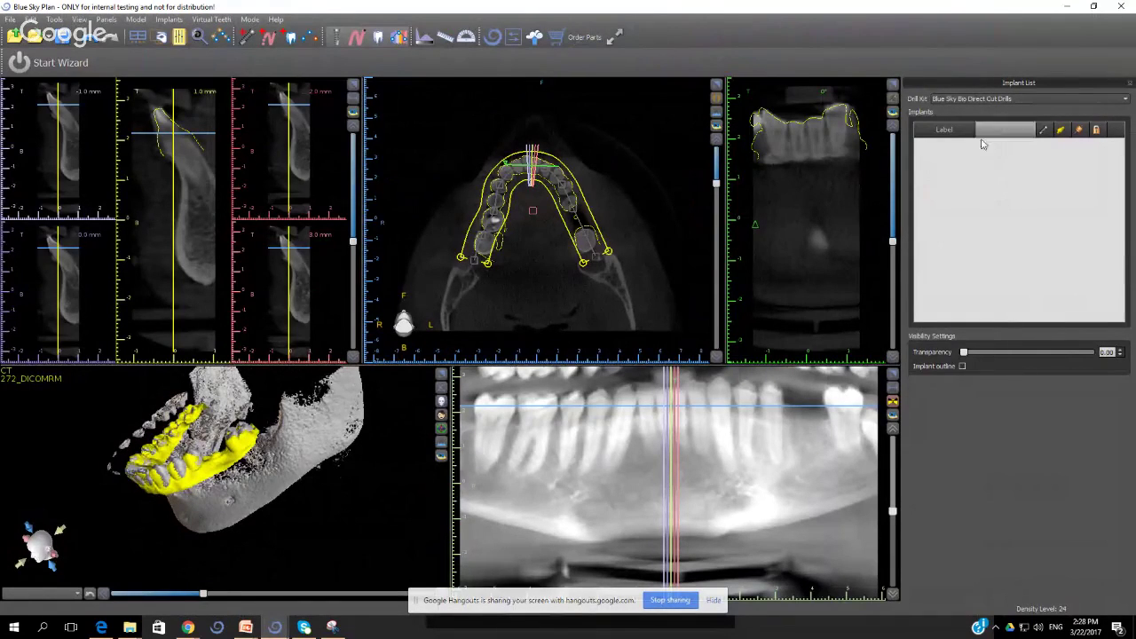
Step: Check the drill kit list, keeping Blue Sky Bio Direct Cut Drills selected
click(980, 101)
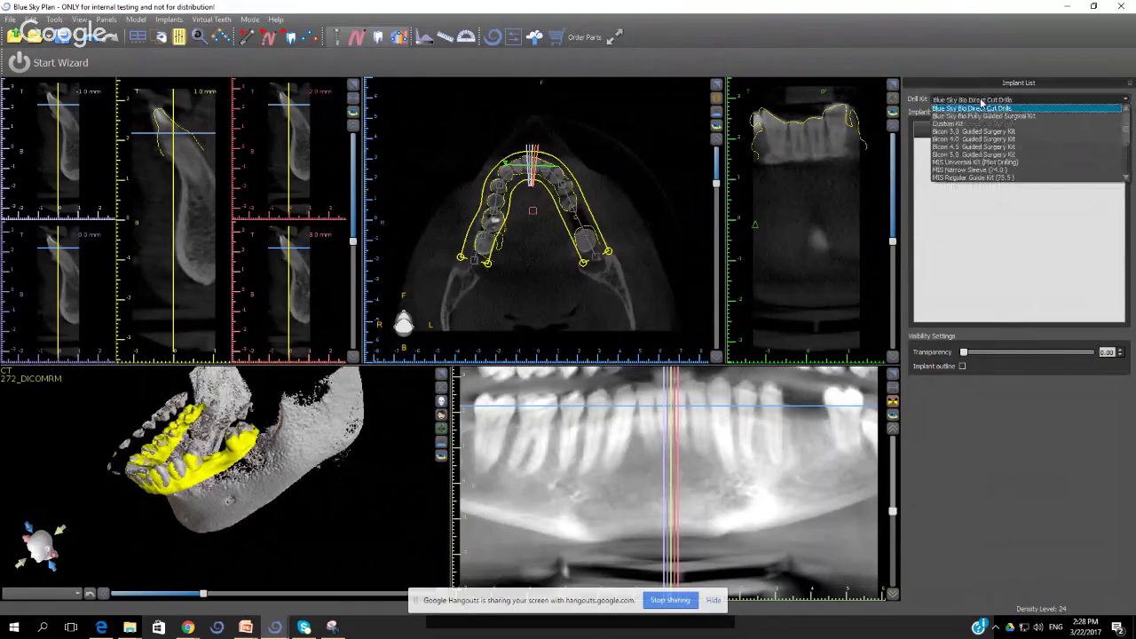
click(980, 106)
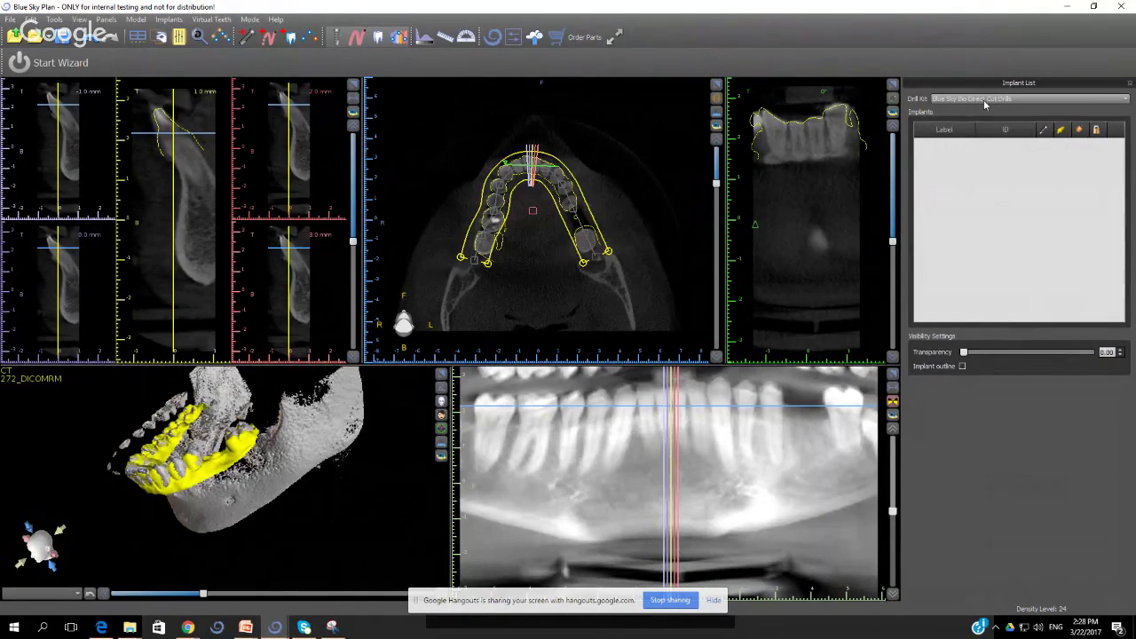
click(984, 99)
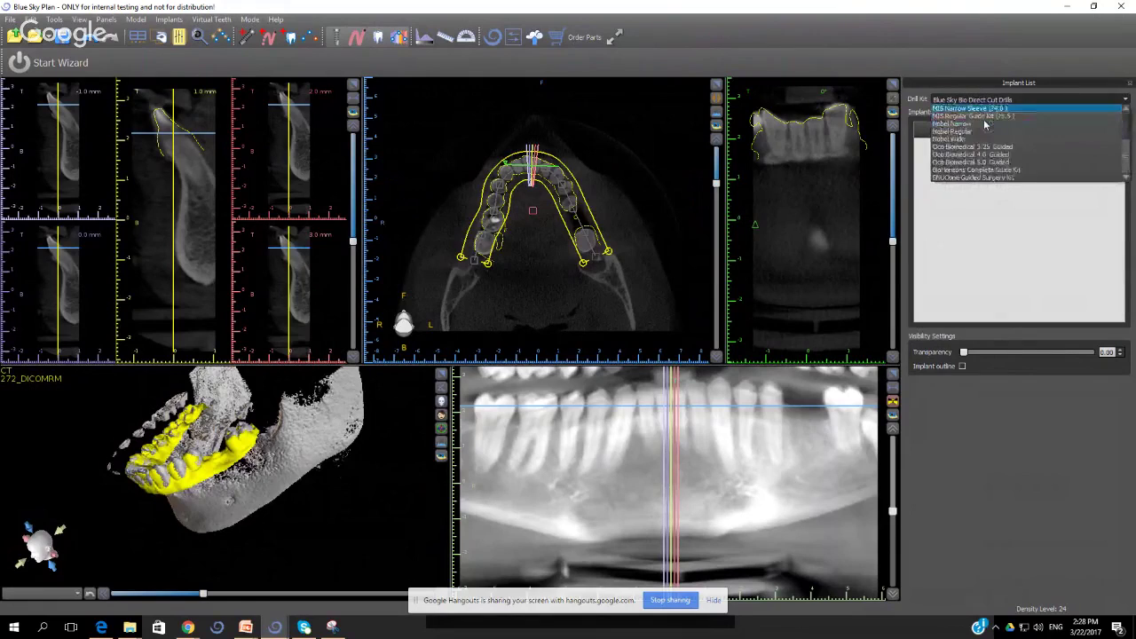
click(991, 98)
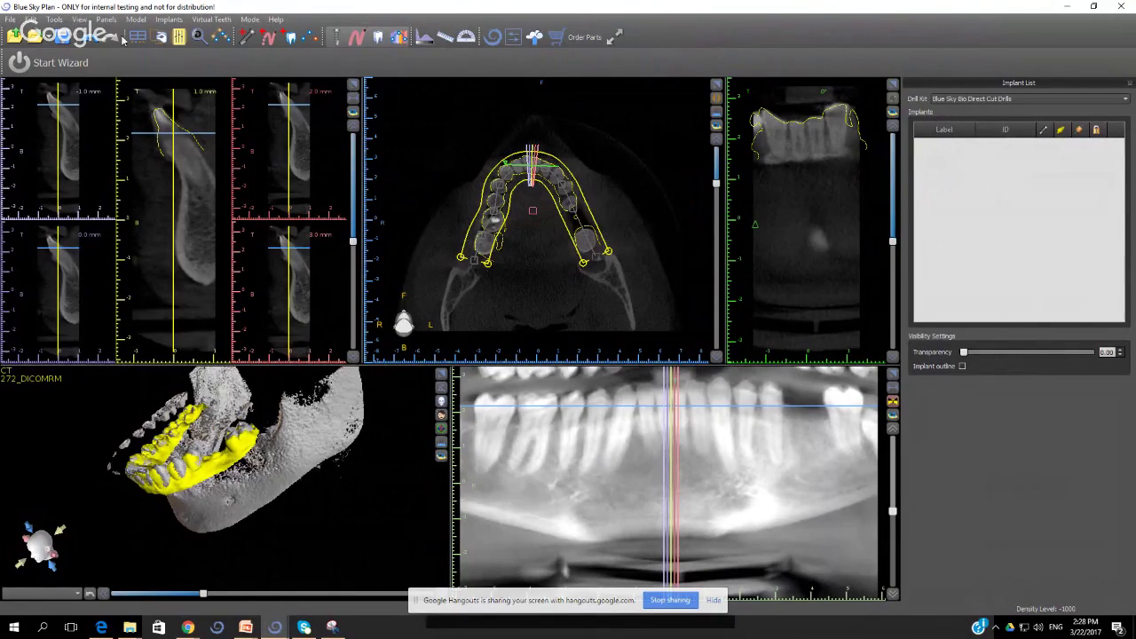
Step: Add a mandibular BIO Max 4.3 platform implant UH4310 (10 mm) in the right lower jaw
click(254, 39)
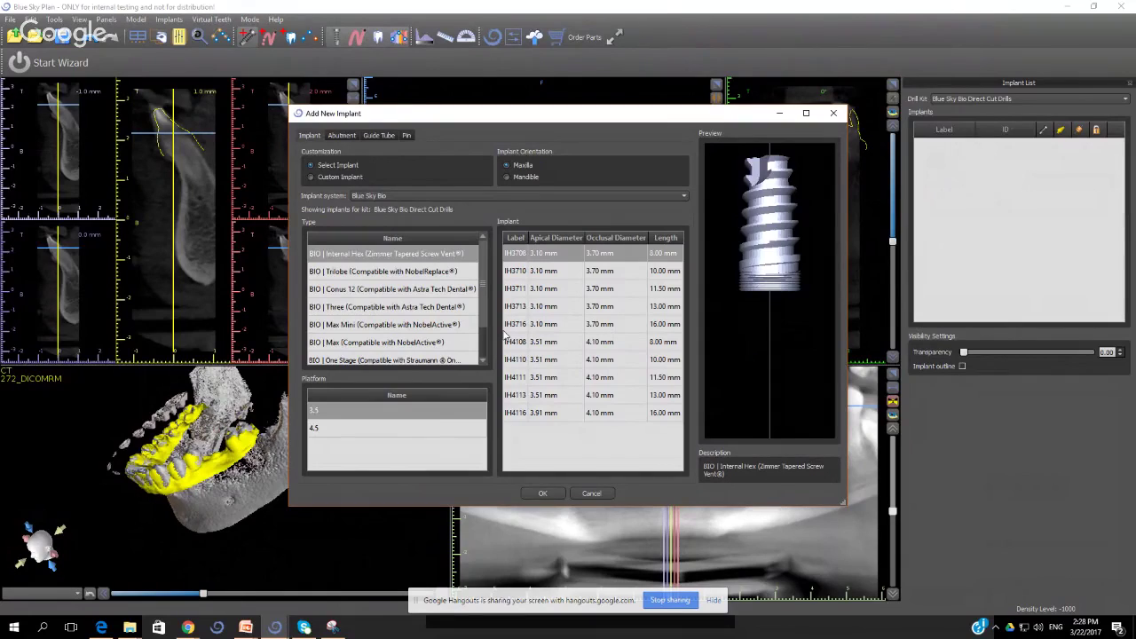
click(374, 344)
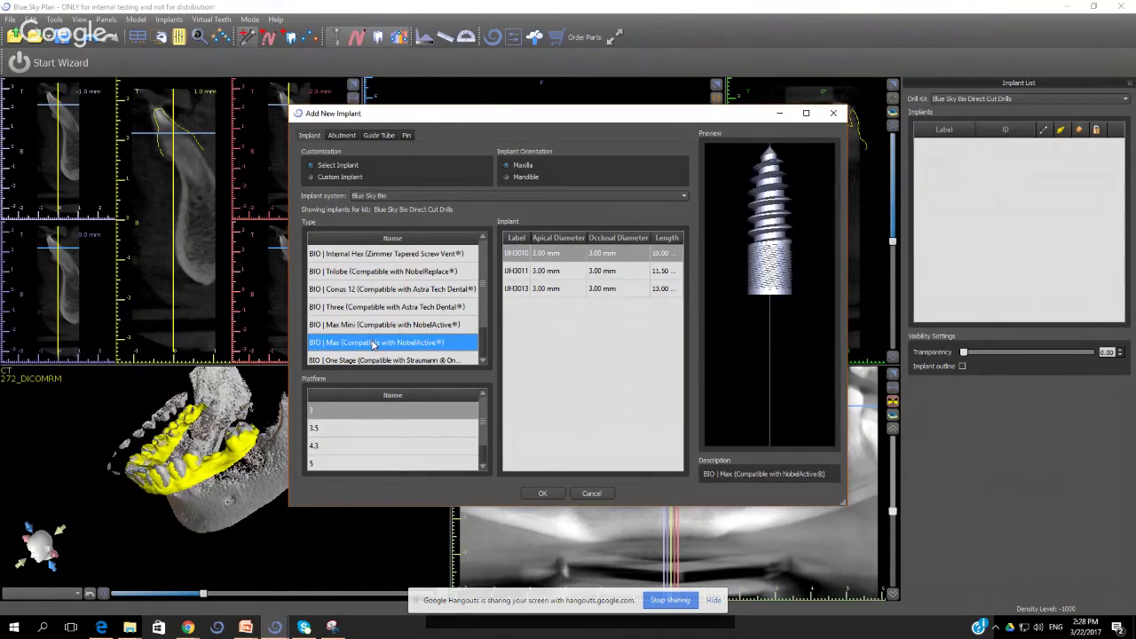
click(530, 180)
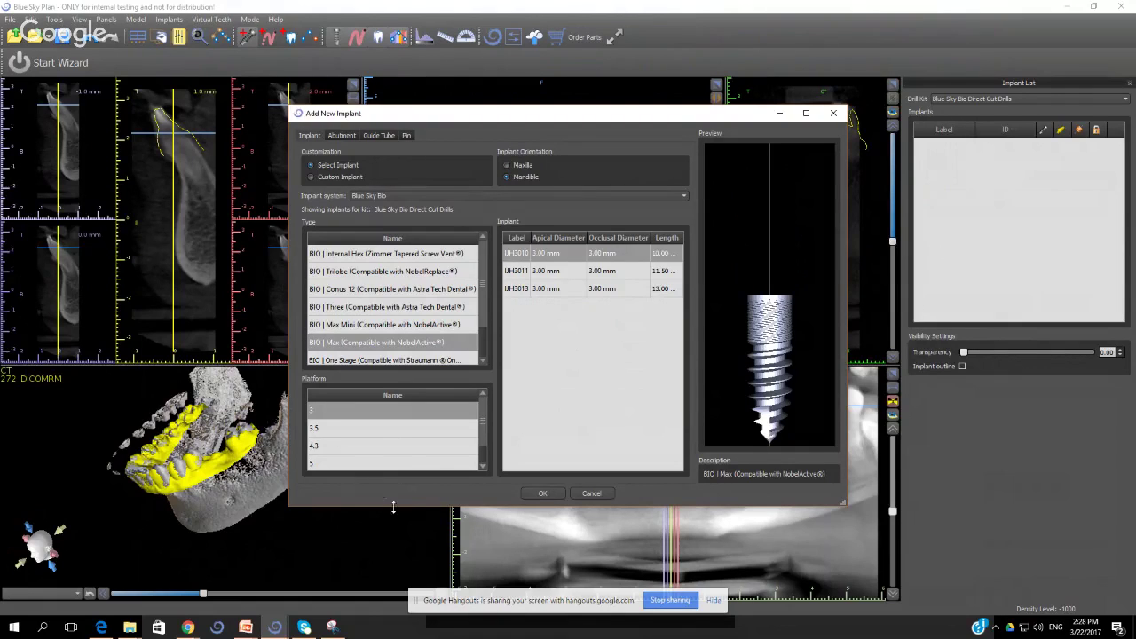
click(375, 446)
click(546, 288)
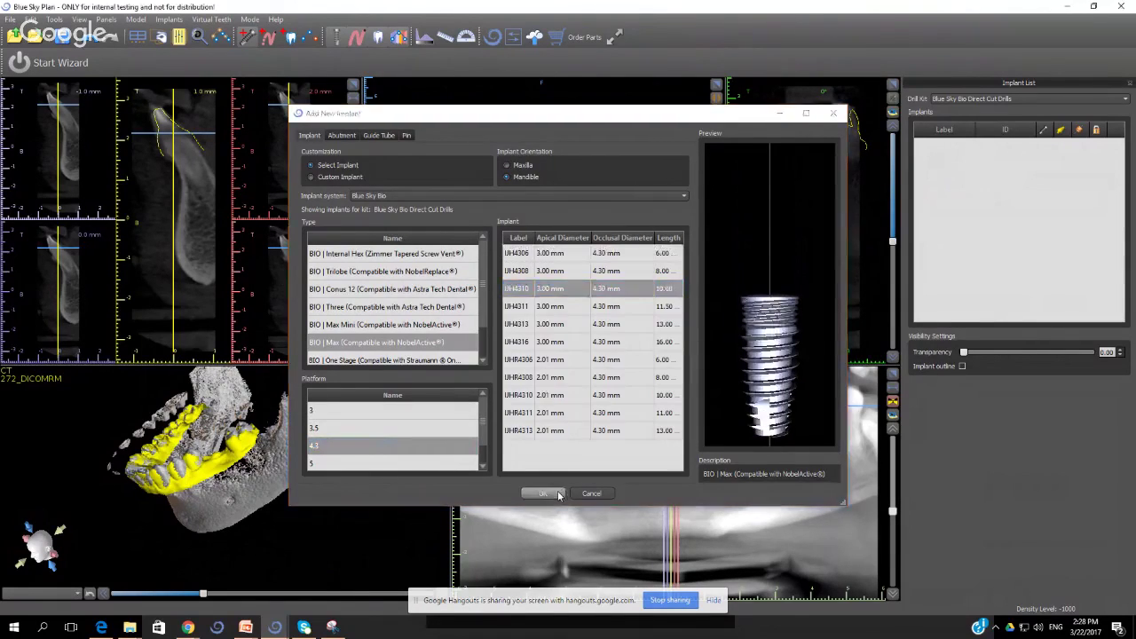
click(542, 493)
click(803, 419)
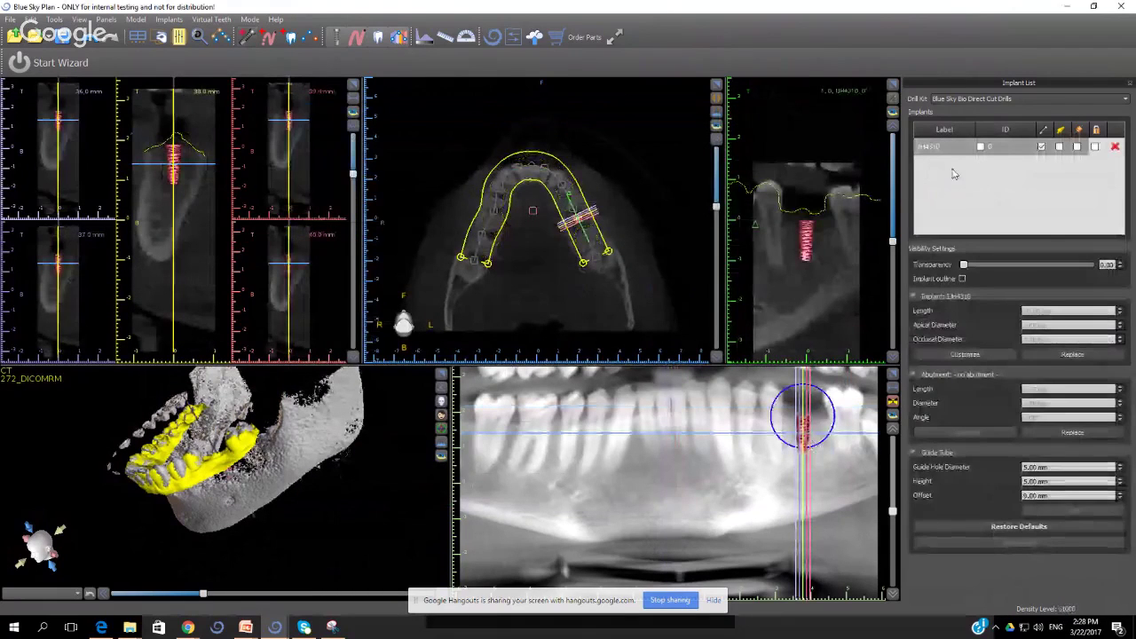
Step: Change the drill kit from Direct Cut Drills to Blue Sky Bio Fully Guided Surgical Kit
click(960, 99)
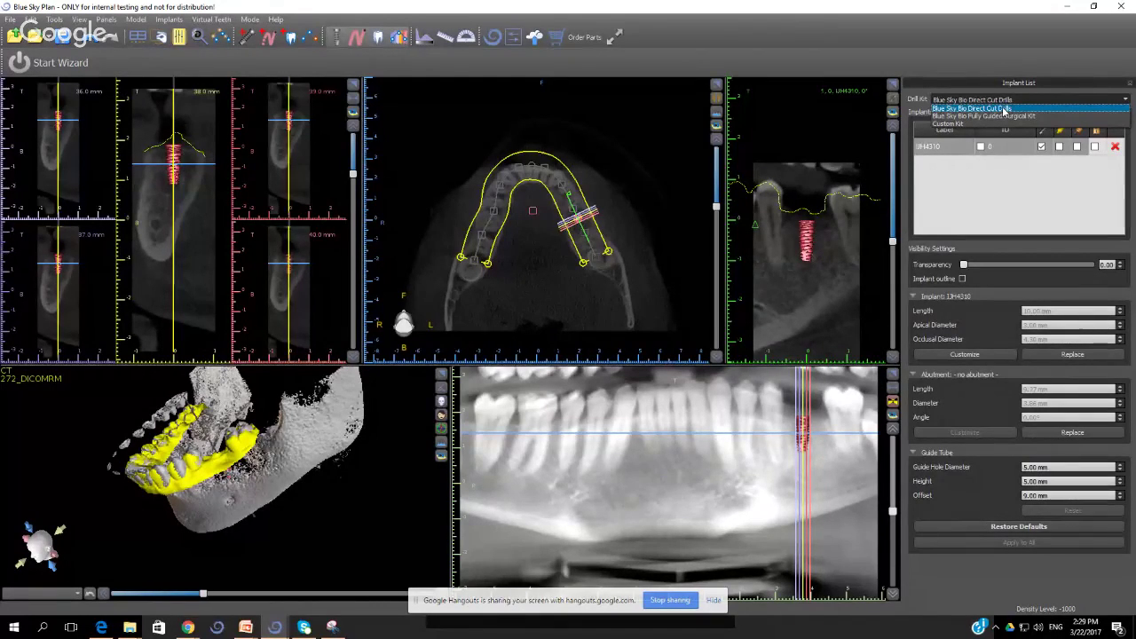
click(1004, 108)
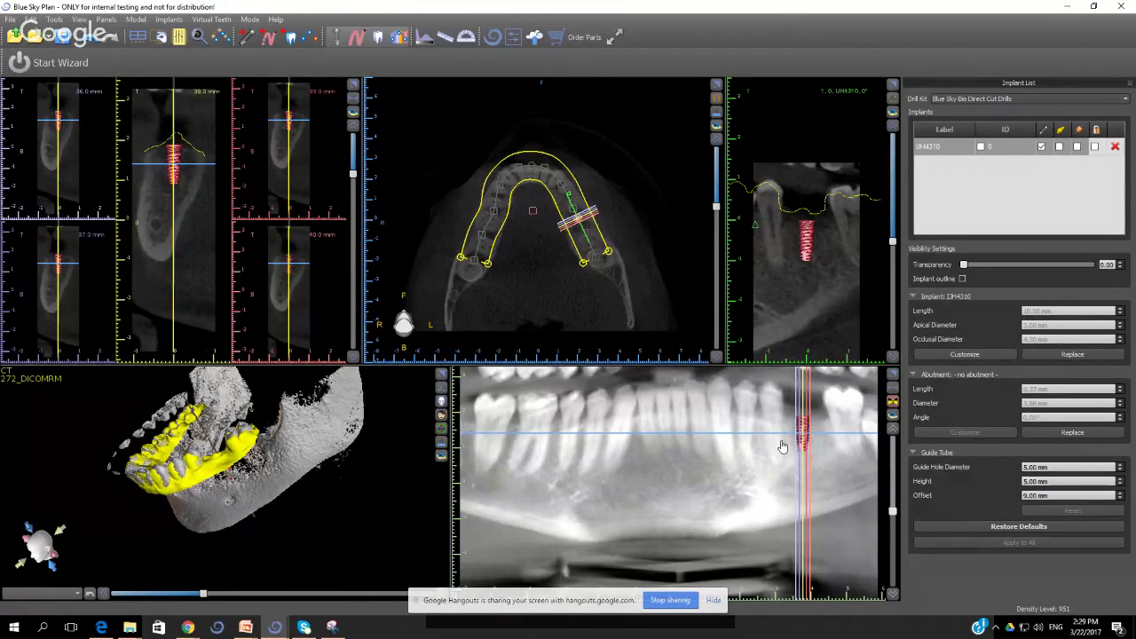
click(985, 99)
click(969, 116)
Step: Switch to Advanced mode, then select the Guide Tube Offset field and an implant display checkbox
click(252, 19)
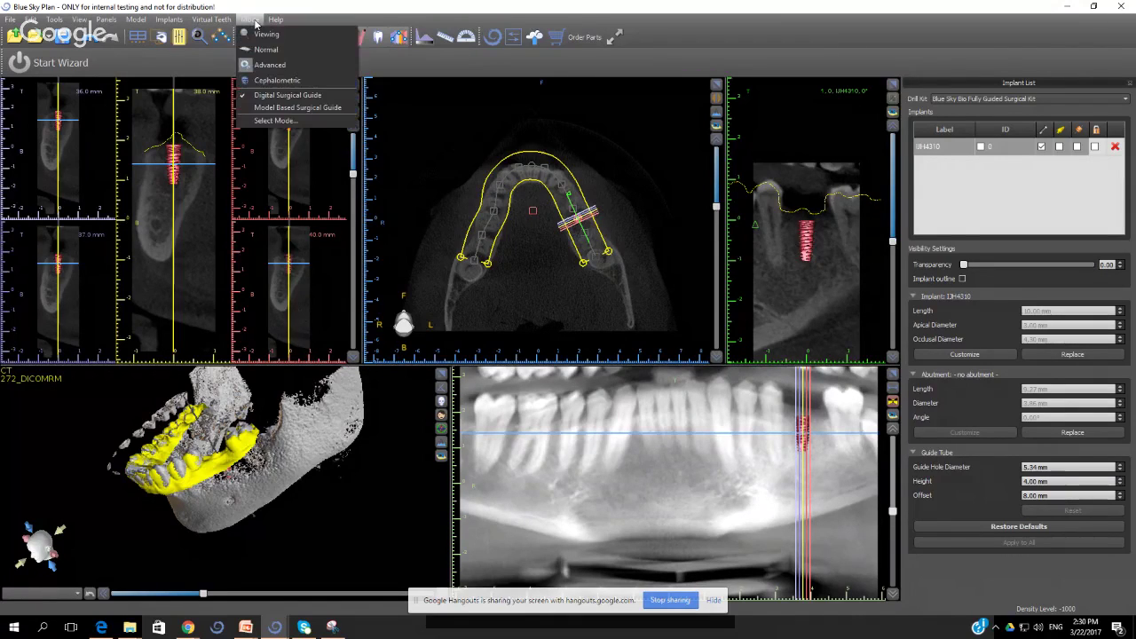
click(270, 65)
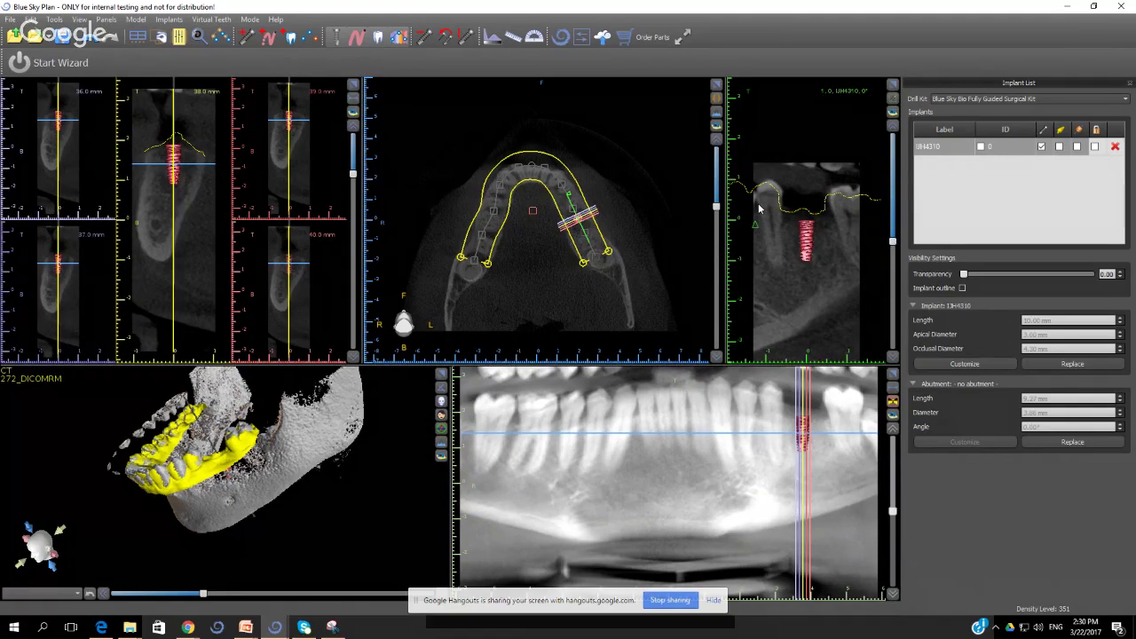
click(249, 19)
click(263, 65)
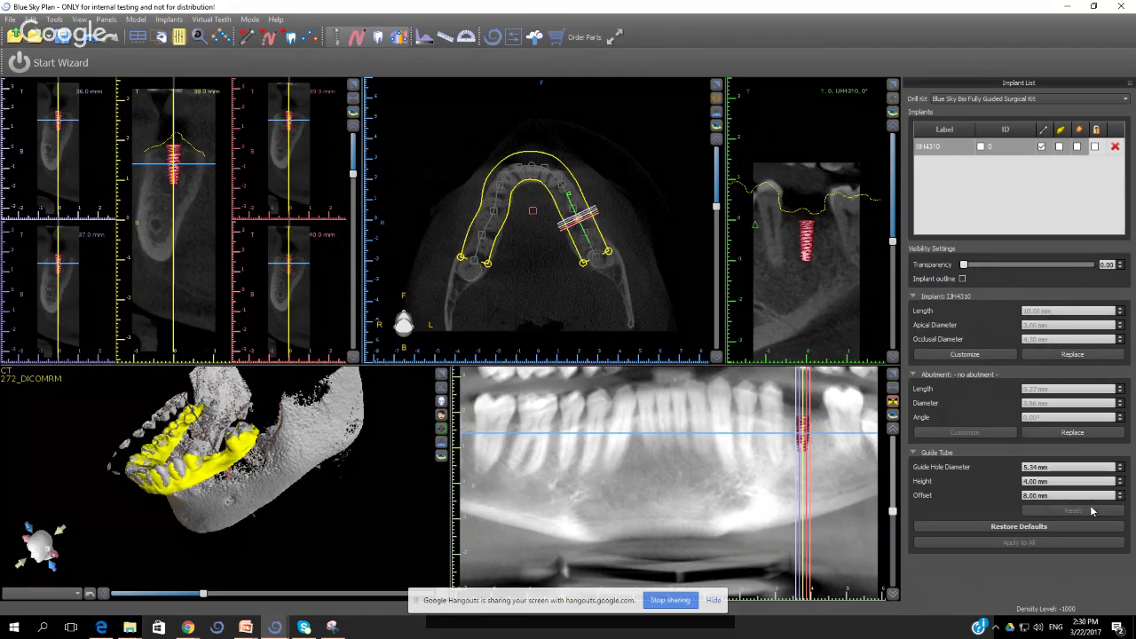
click(1067, 493)
click(1042, 147)
Step: Show the guide tube on the implant and dismiss the offset-too-large warnings after raising it to 9.00 mm
click(1077, 147)
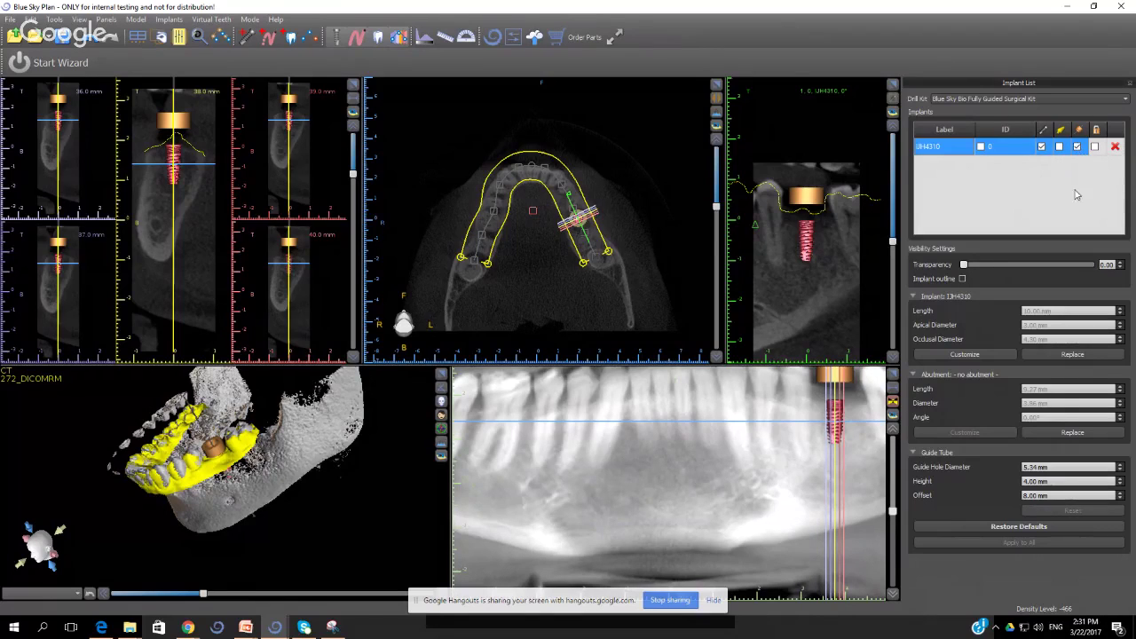
click(1120, 494)
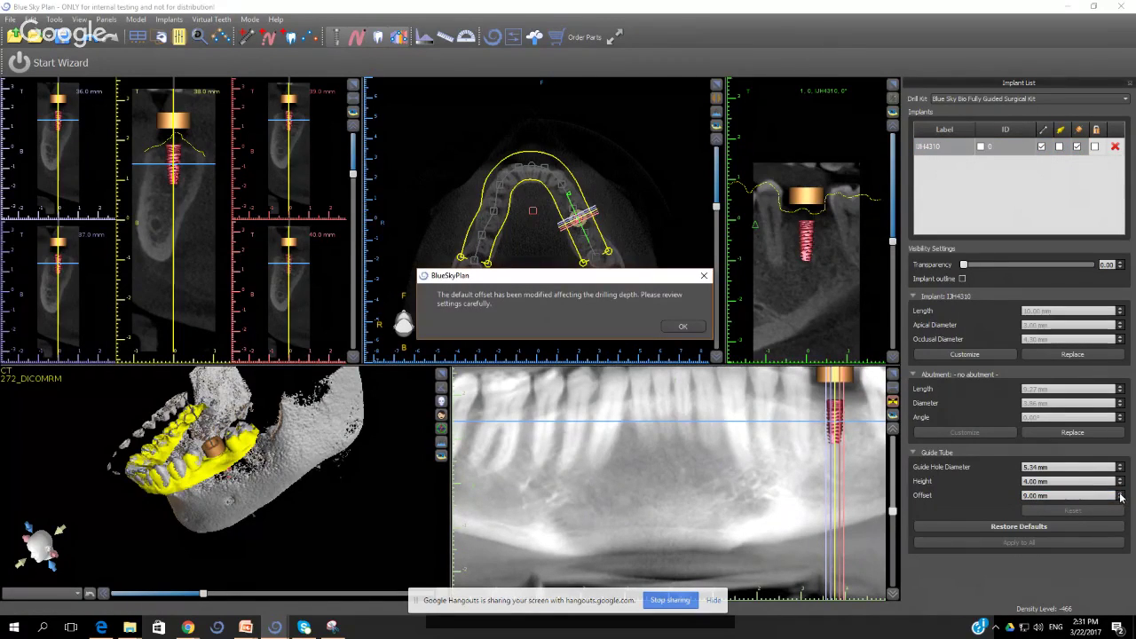
click(683, 327)
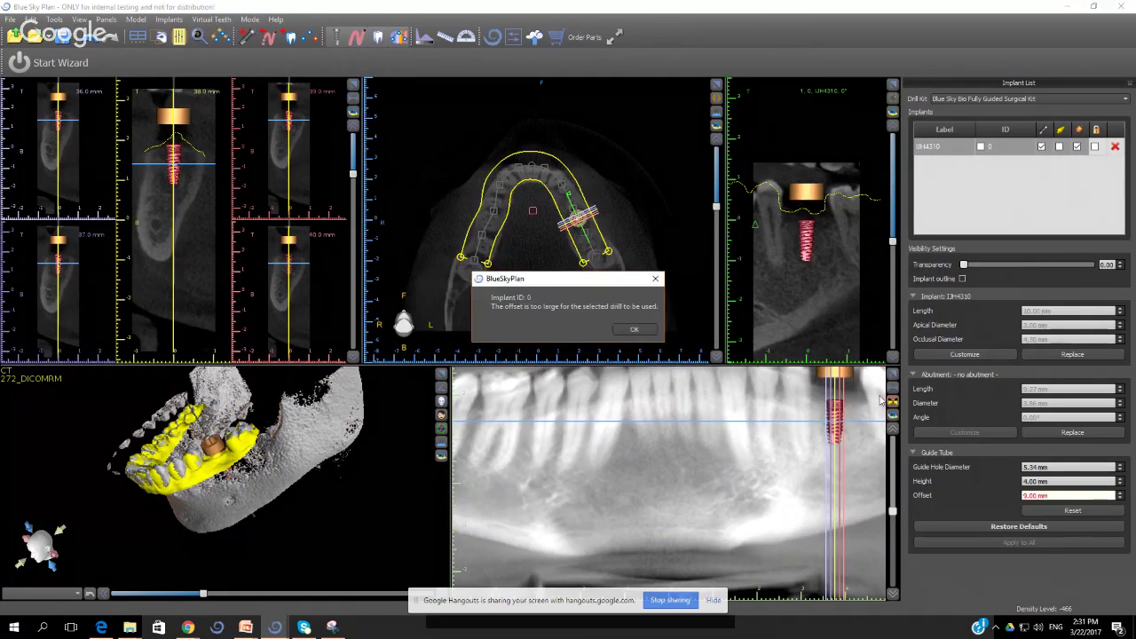
click(634, 329)
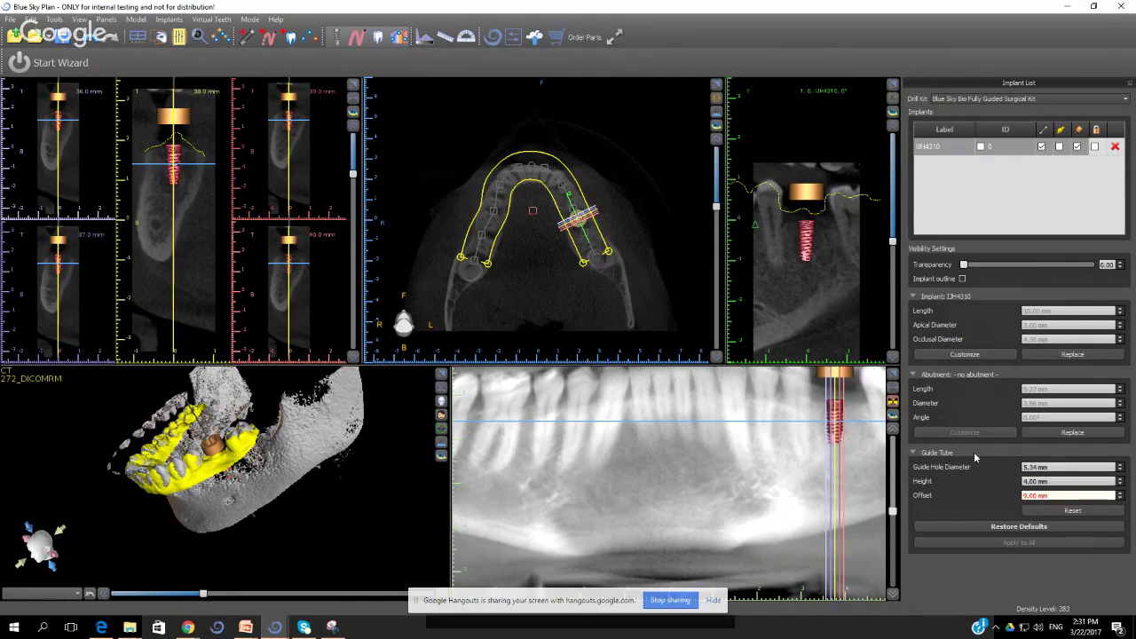
Step: Step the guide tube offset up and down, settling it at 8.00 mm
scroll(832, 460, up, 2)
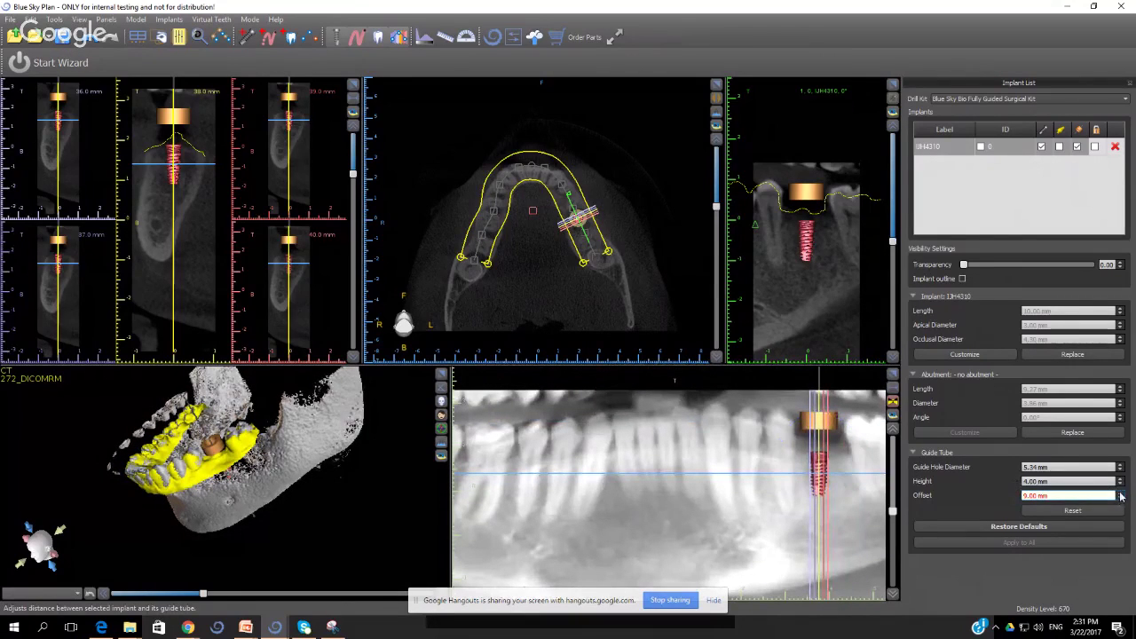
click(1120, 495)
click(1120, 502)
click(1120, 496)
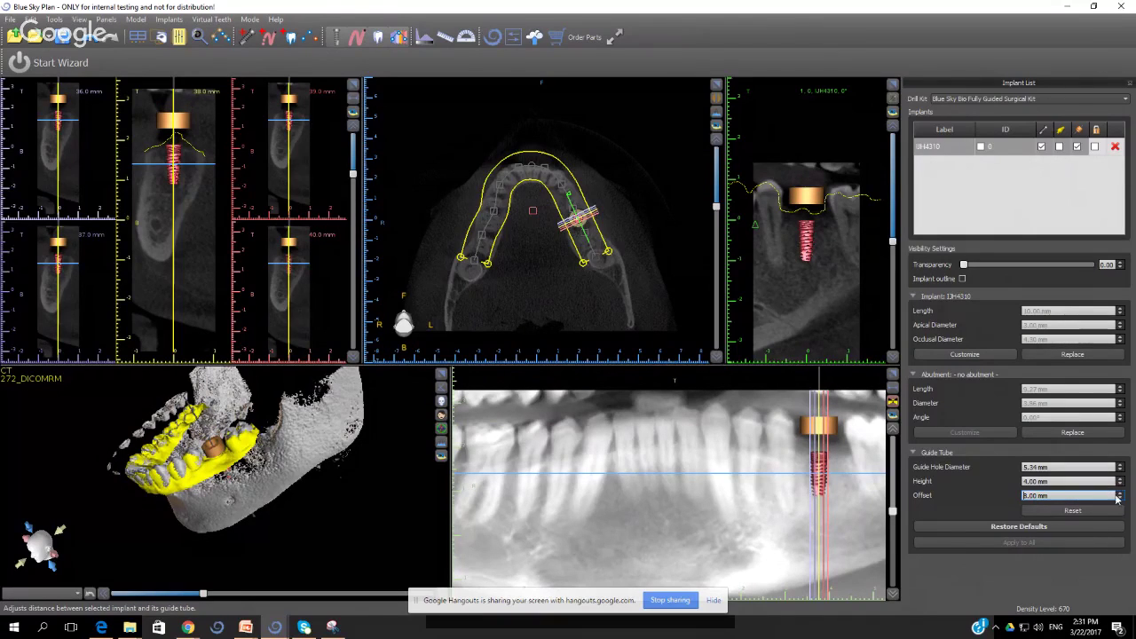
click(1120, 495)
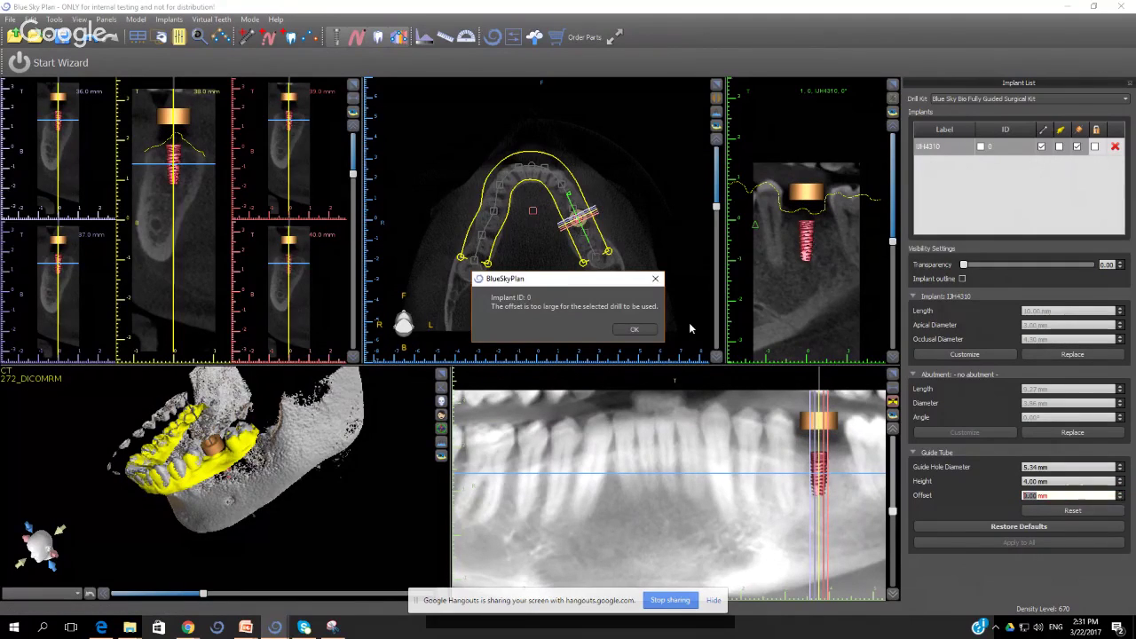
click(644, 333)
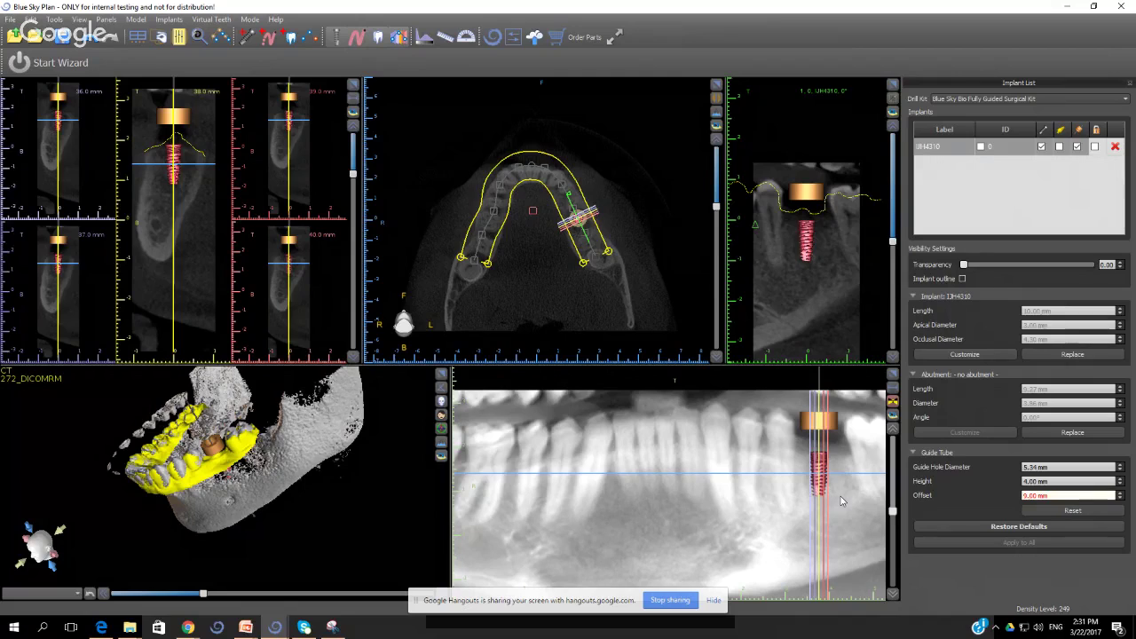
click(1119, 497)
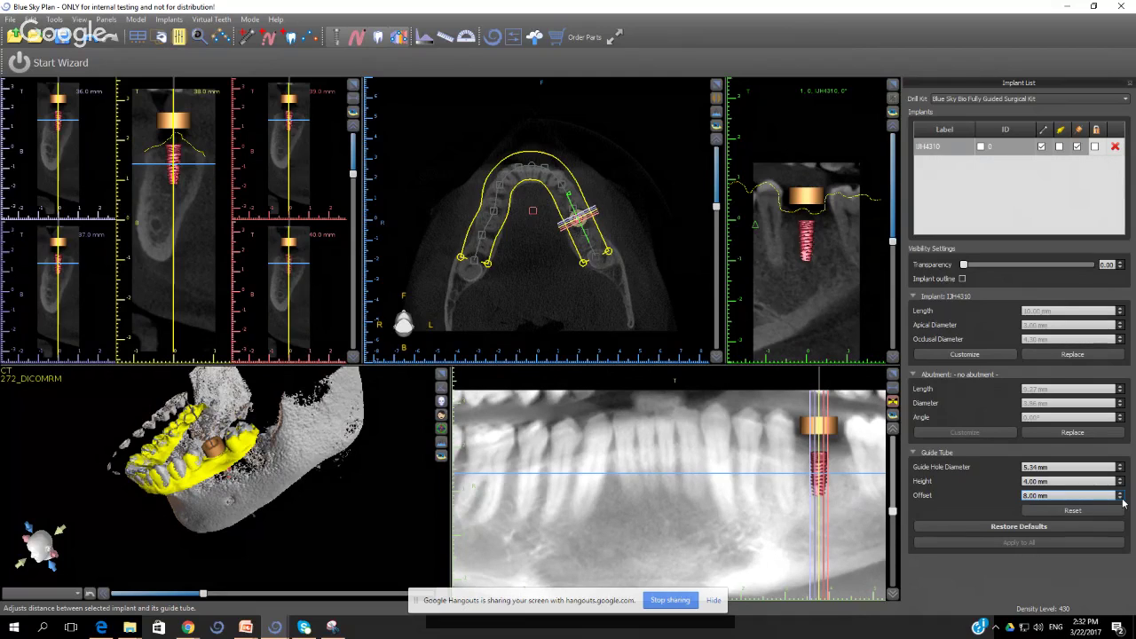
click(1058, 483)
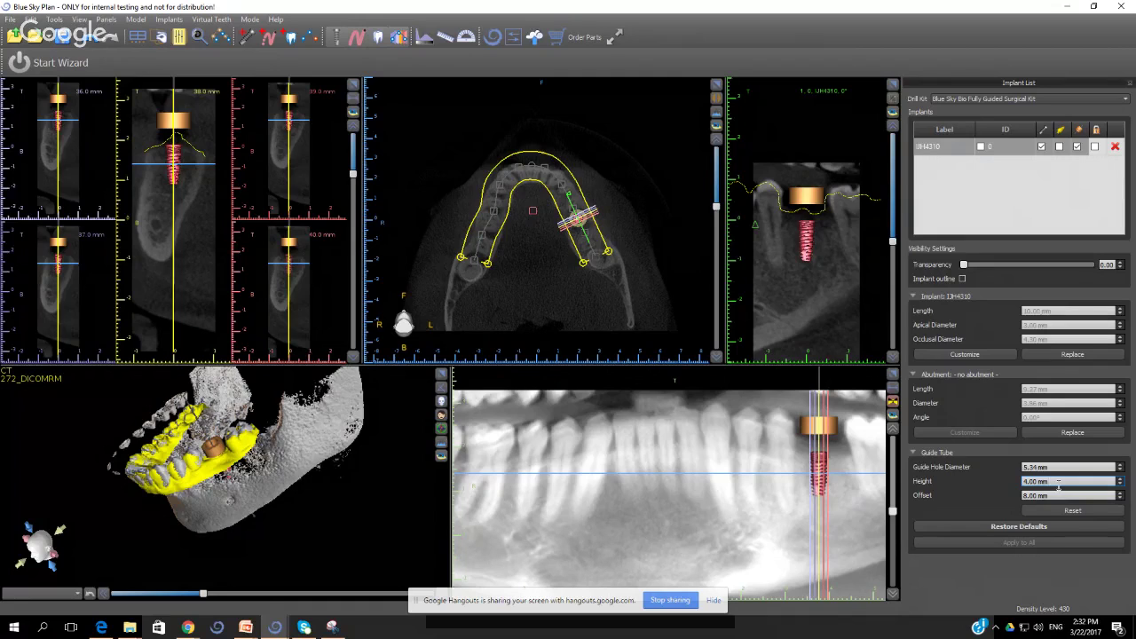
key(Return)
Step: Scroll the panoramic slice and orbit and zoom the 3D view onto the implant
scroll(787, 543, down, 2)
scroll(787, 544, down, 2)
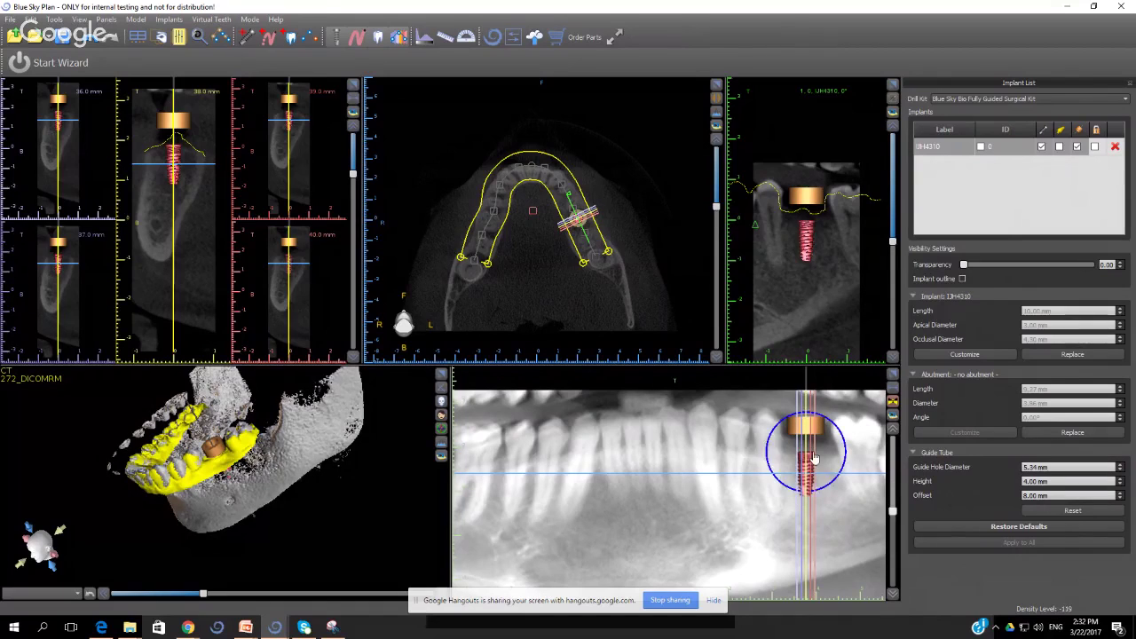
drag(229, 537, 261, 530)
scroll(310, 536, up, 3)
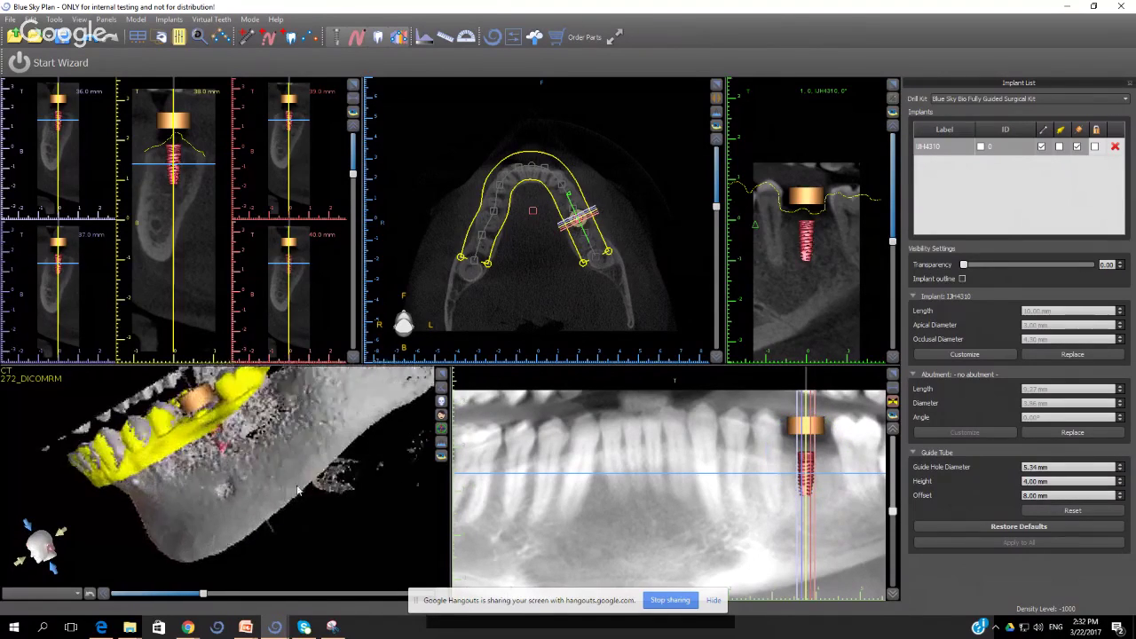
drag(295, 473, 319, 542)
Step: Select and deselect the implant in the 3D view, then select the guide tube Height field
click(223, 449)
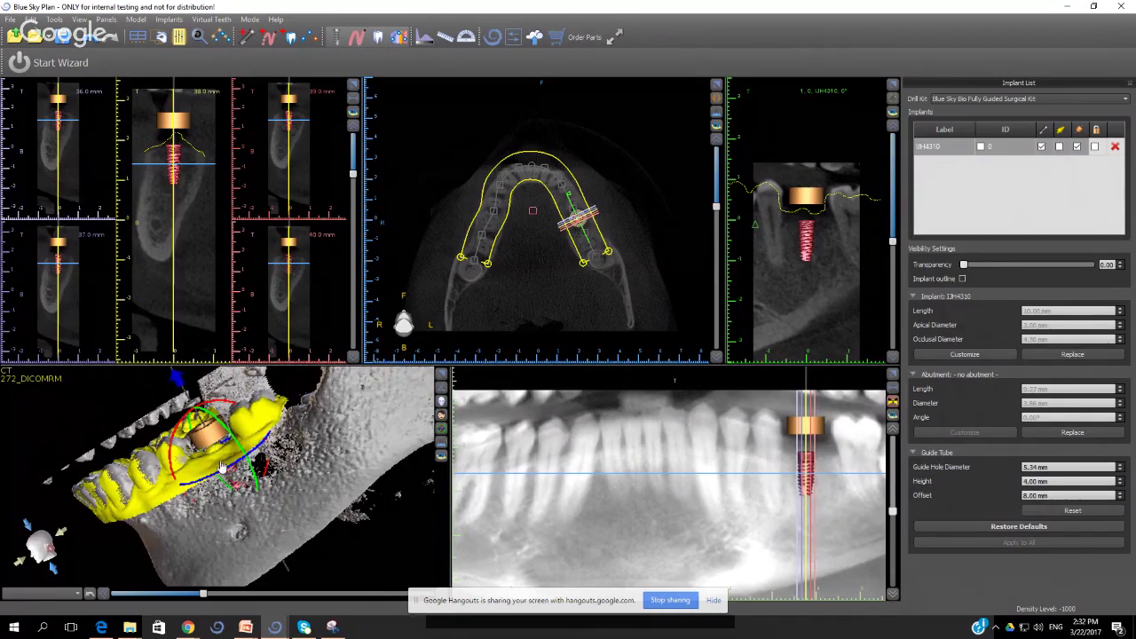
click(249, 536)
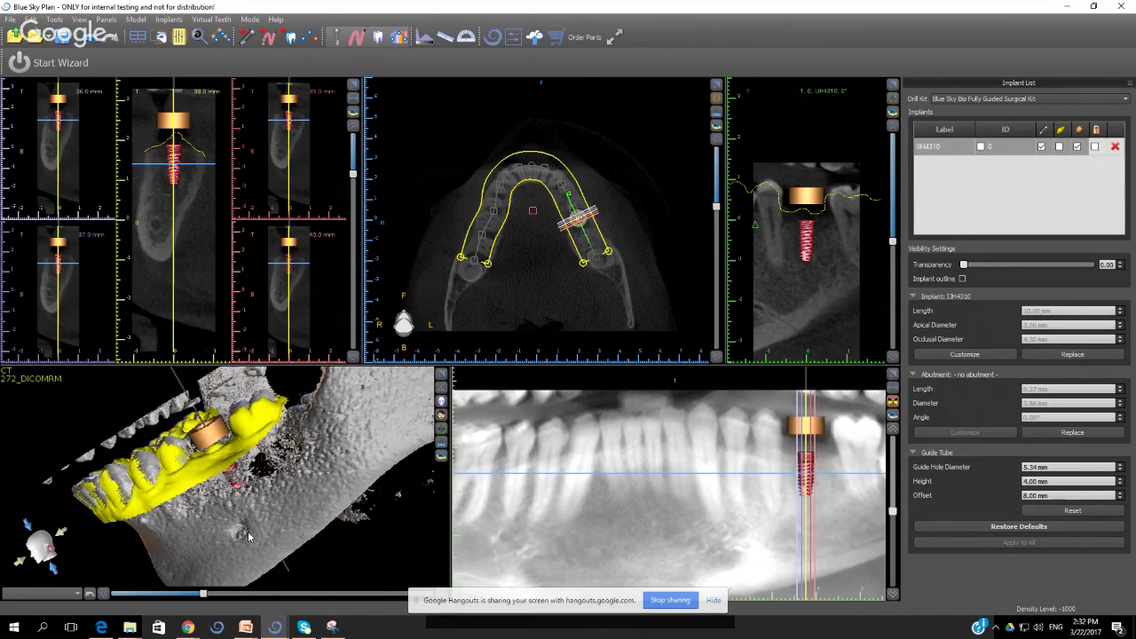
scroll(312, 555, up, 5)
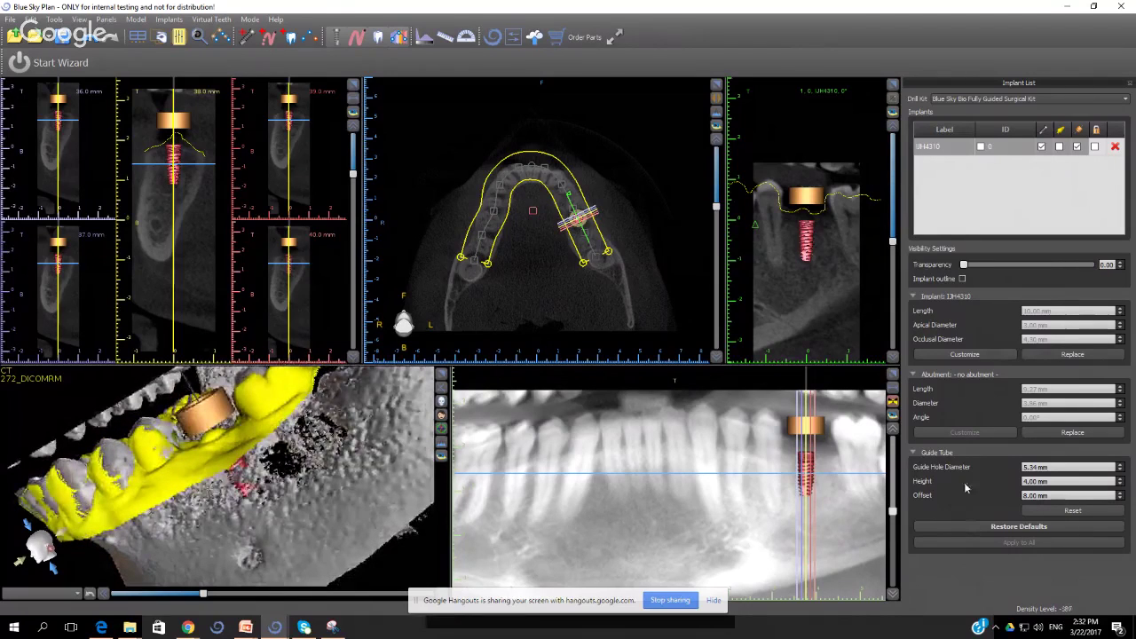
click(169, 417)
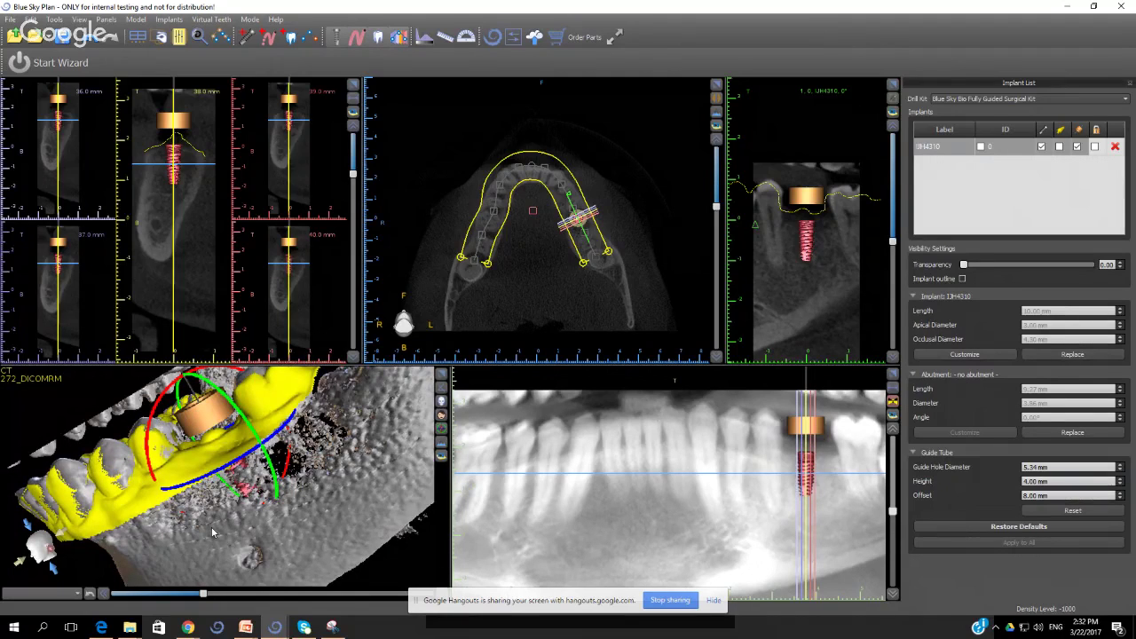
click(213, 532)
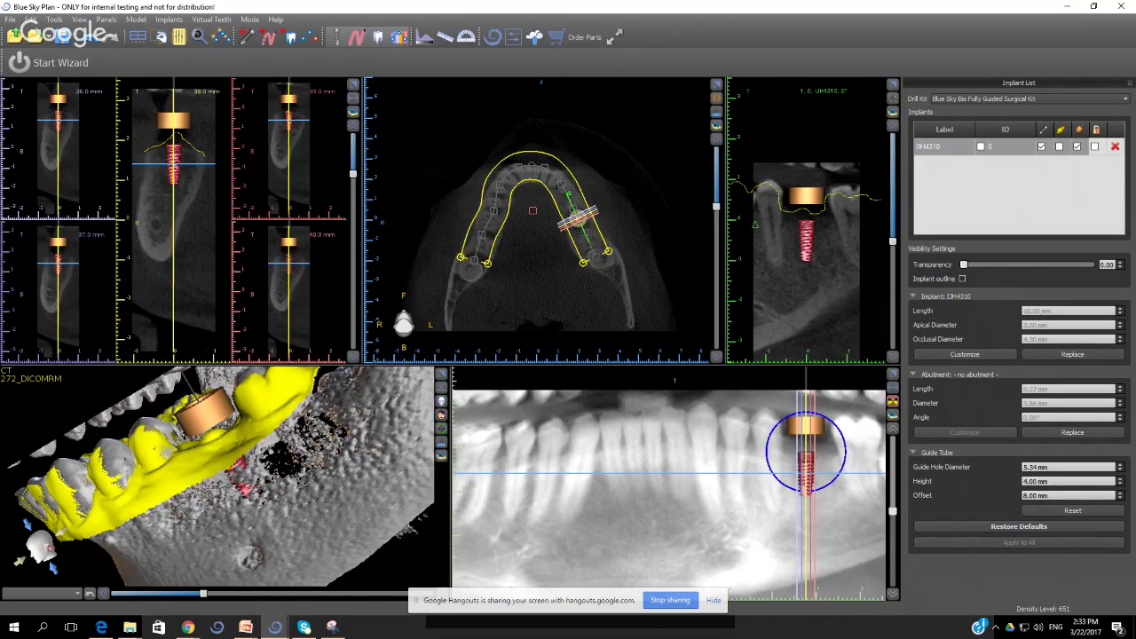
click(1036, 481)
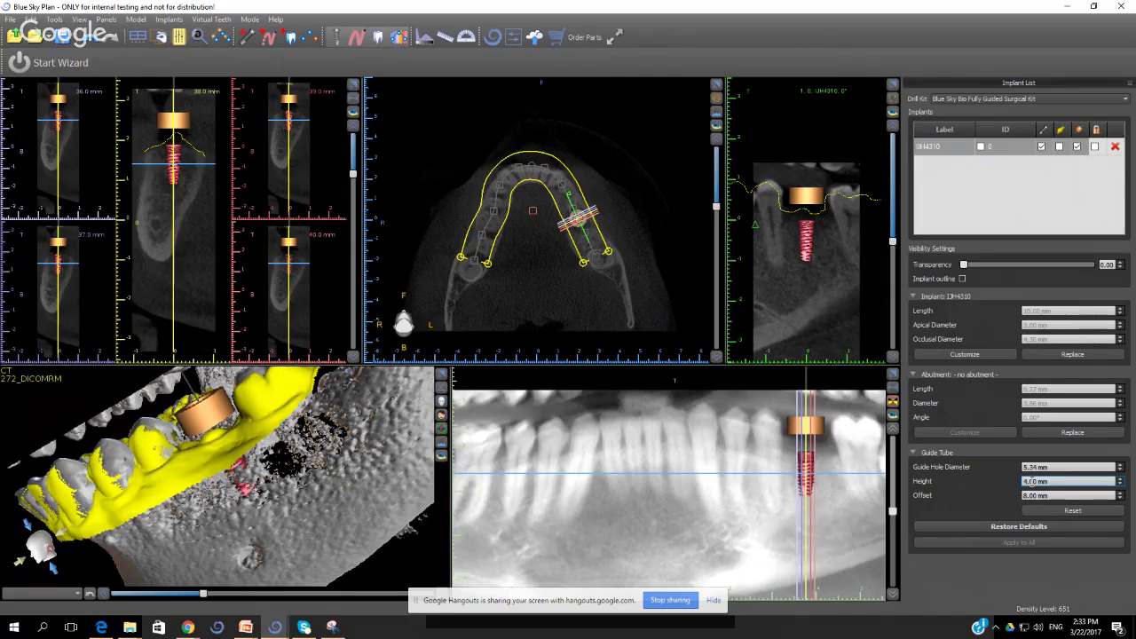
click(1013, 483)
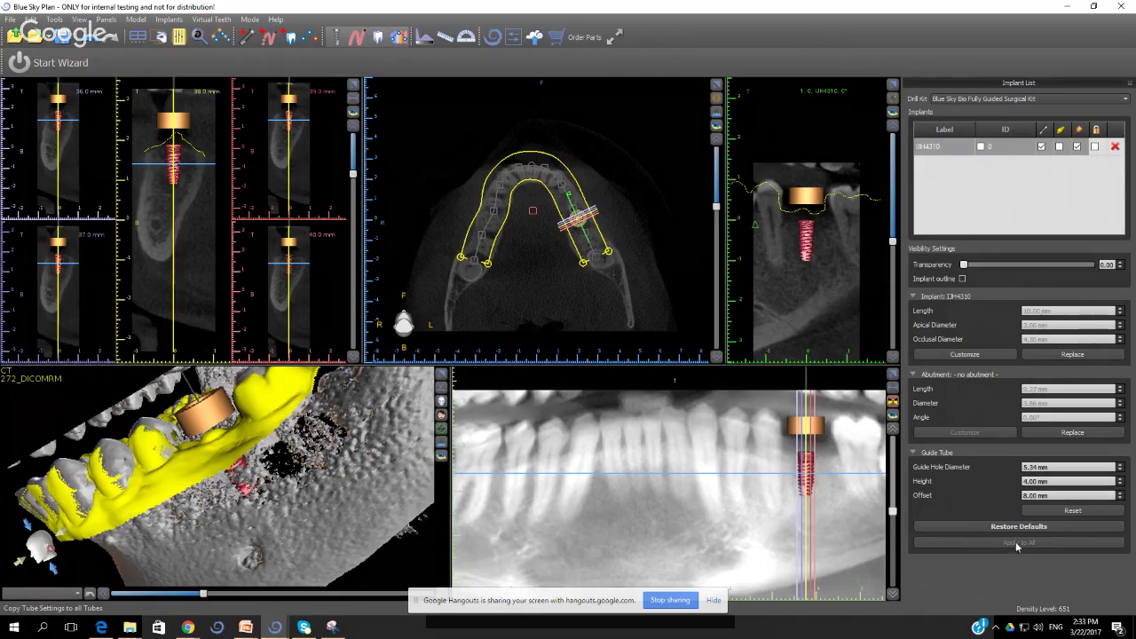
click(958, 148)
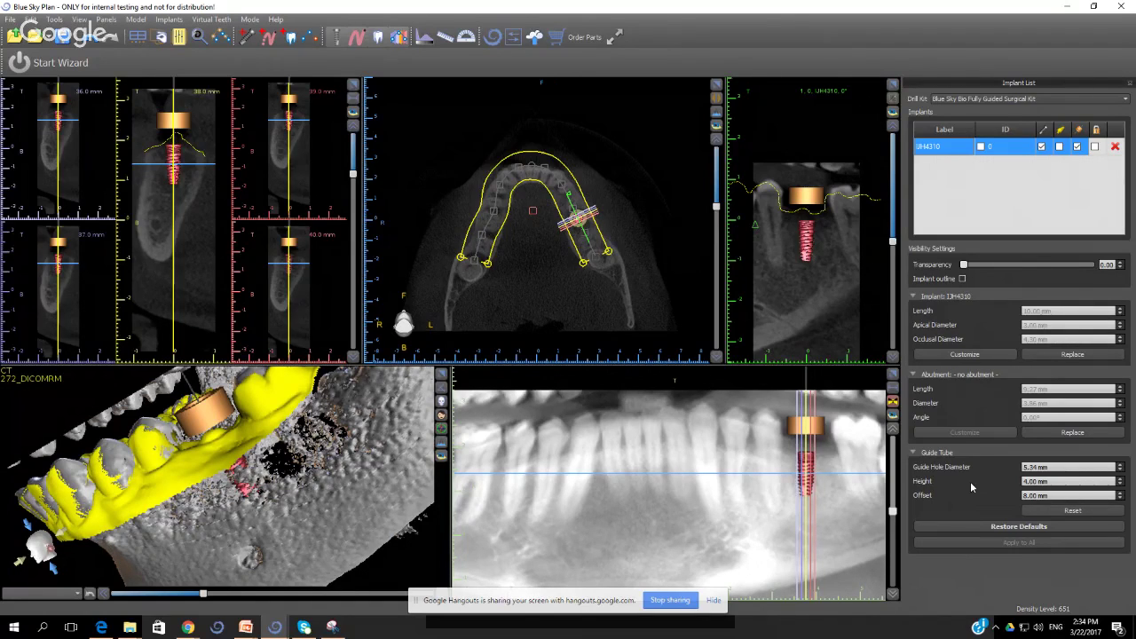
click(278, 21)
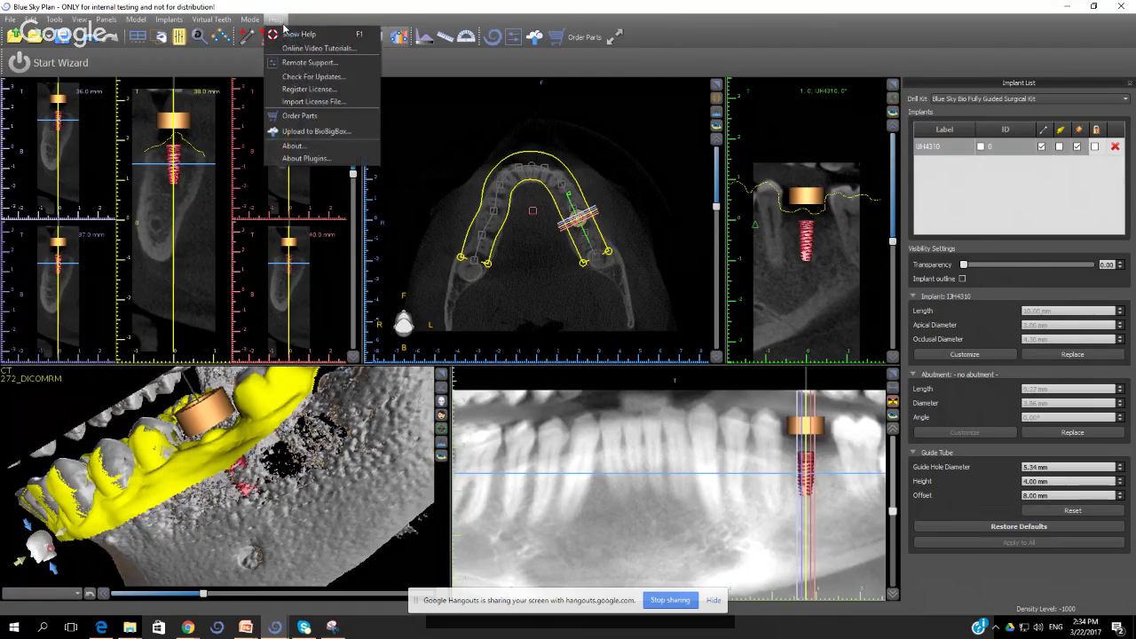
click(257, 21)
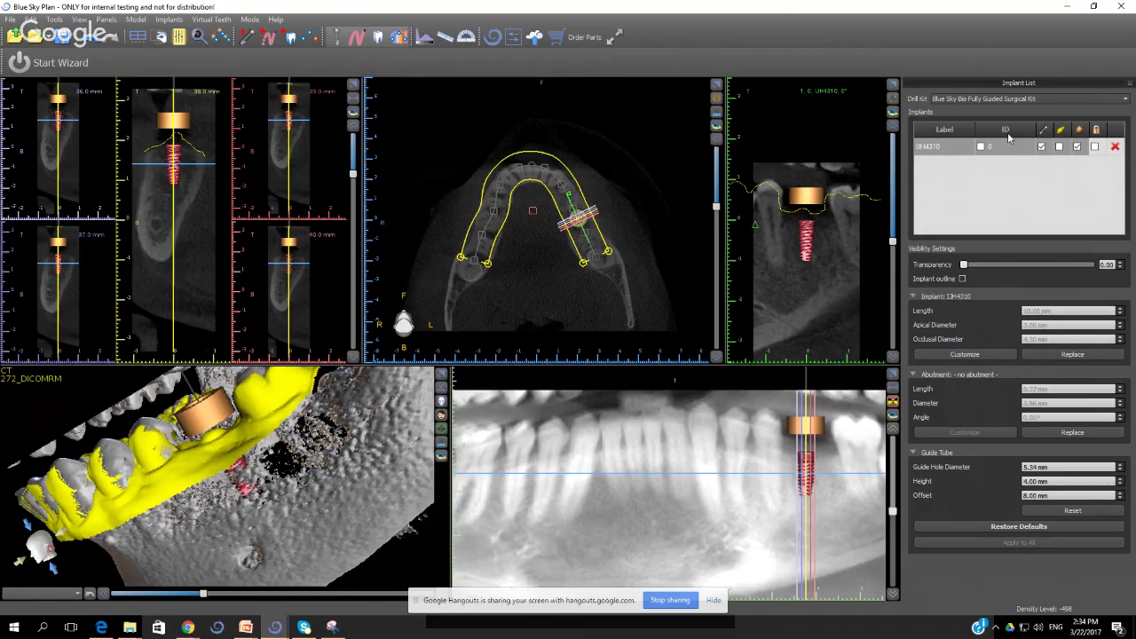
Step: Select implant UH4310 in the list, select the Height field, and open the drill kit list
click(962, 155)
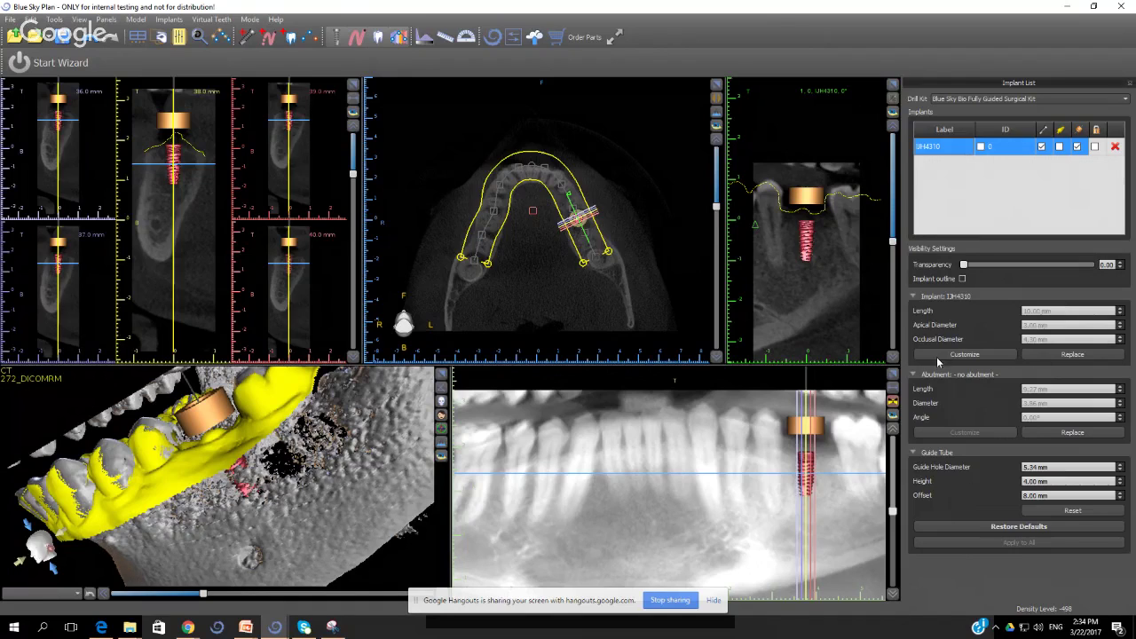
click(1036, 482)
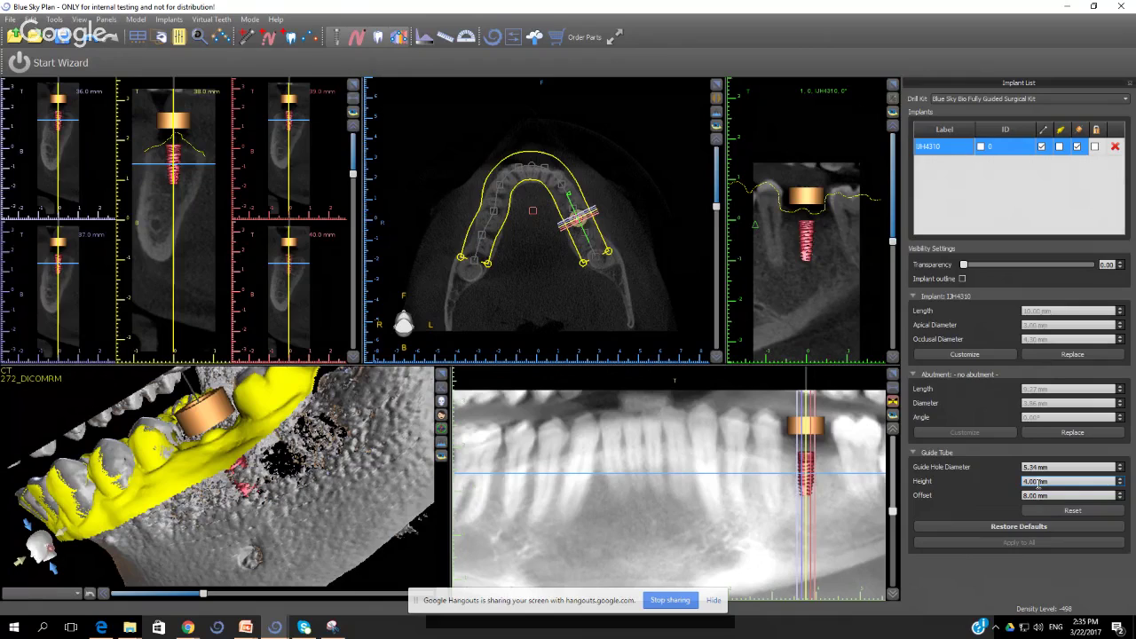
click(1035, 97)
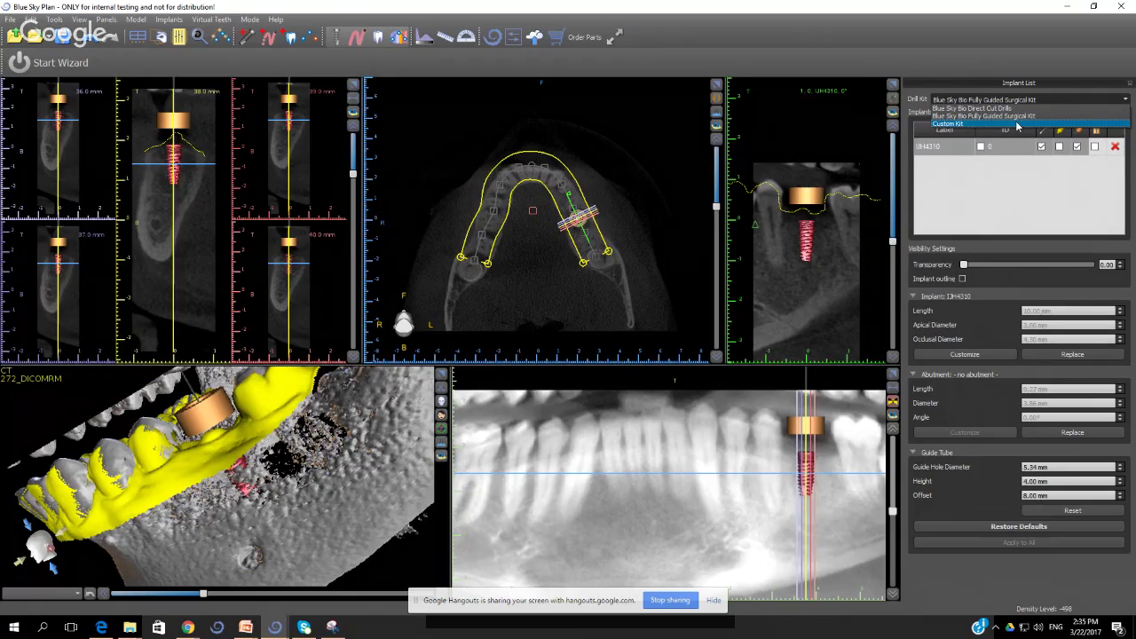
Step: Set the drill kit to Custom Kit, changing the guide hole diameter to 5.30 mm
click(1017, 125)
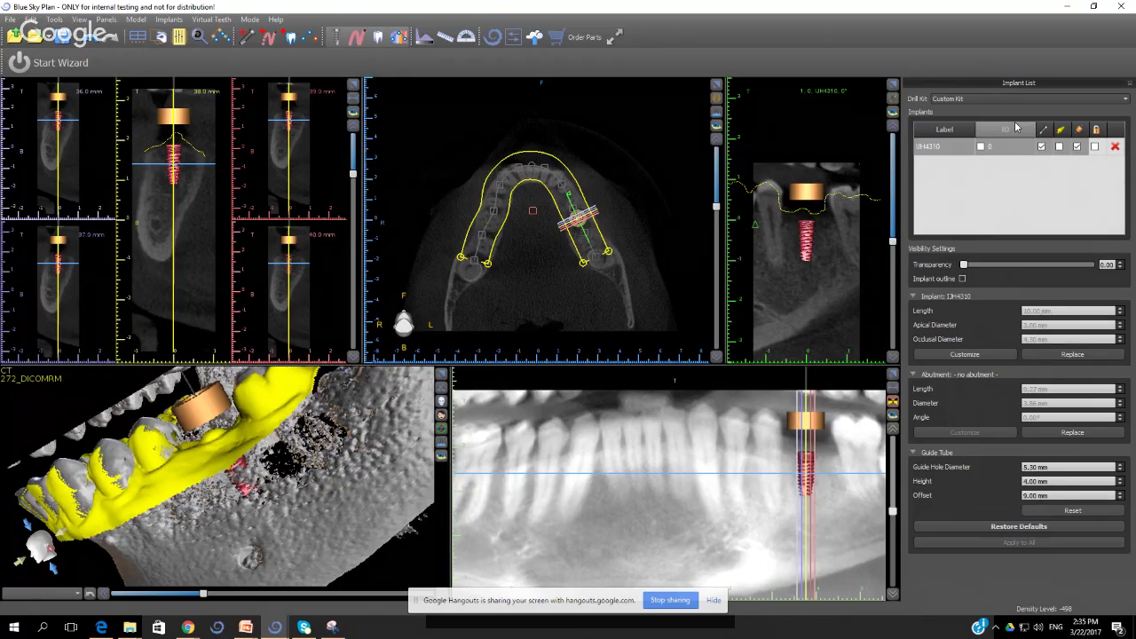
mouse_move(788, 542)
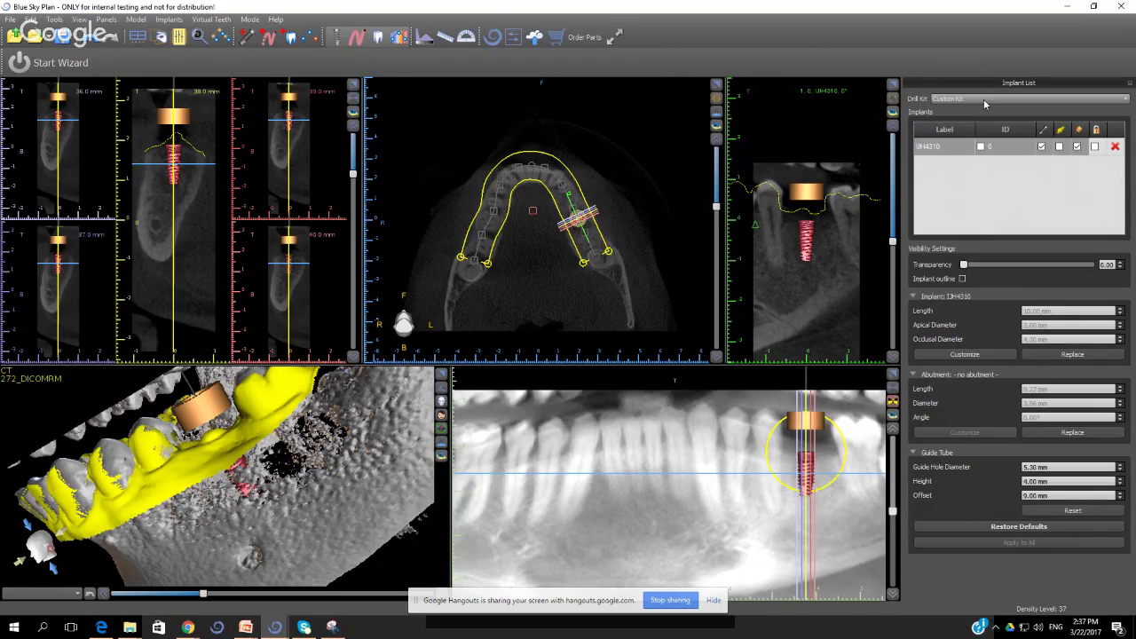
Step: Bring up the NON BSB implants slideshow and advance it to the FaceBook Study Club slide
mouse_move(252, 632)
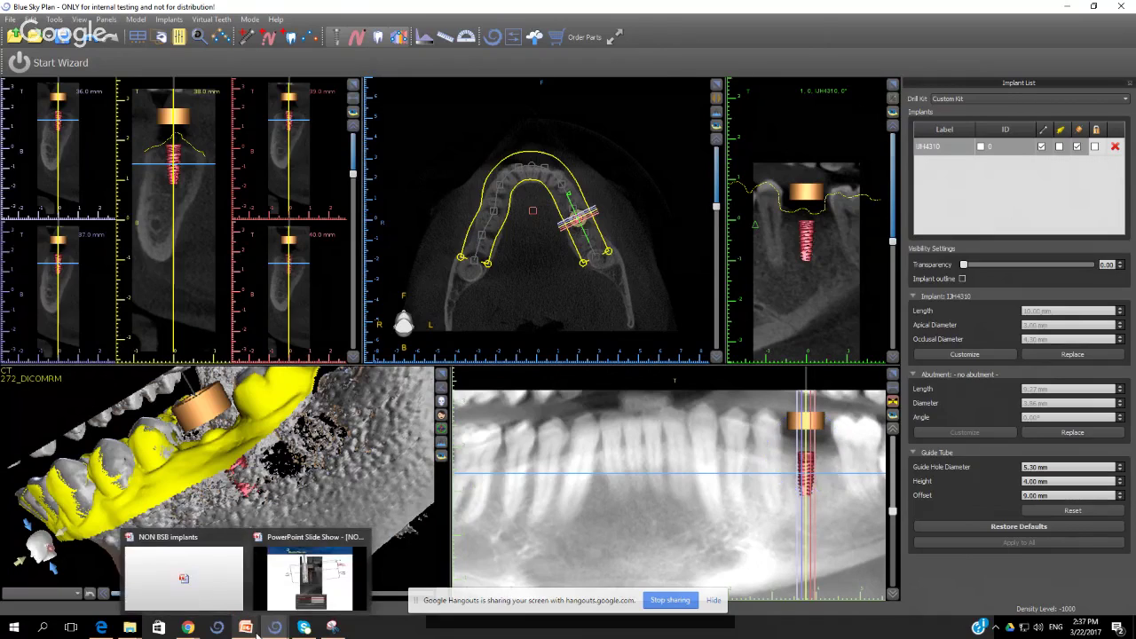
click(184, 577)
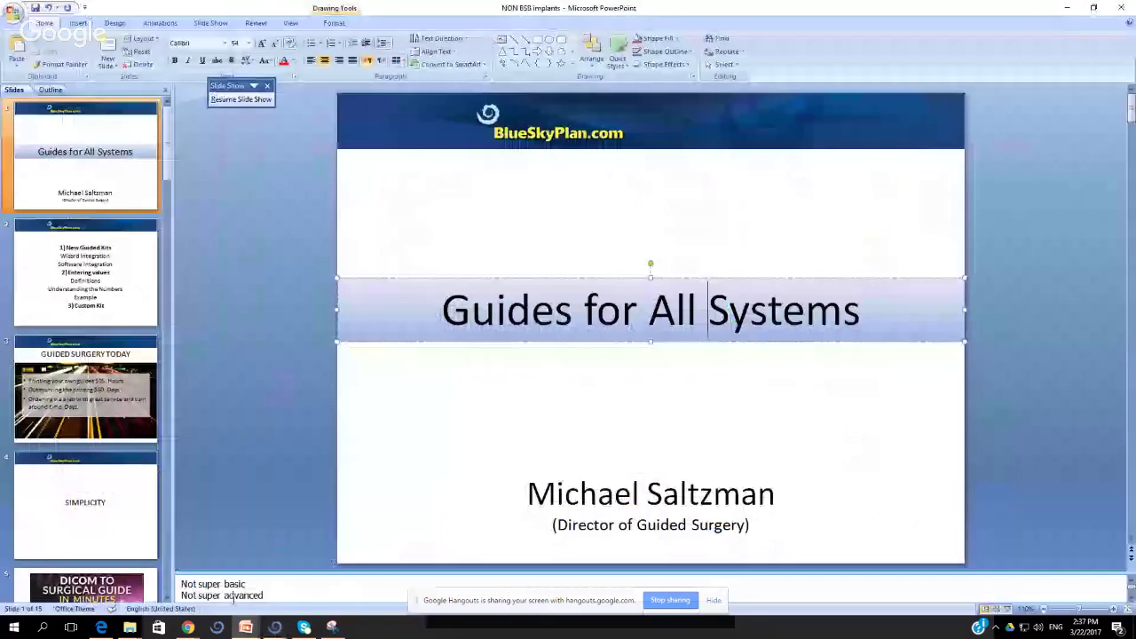
click(1010, 611)
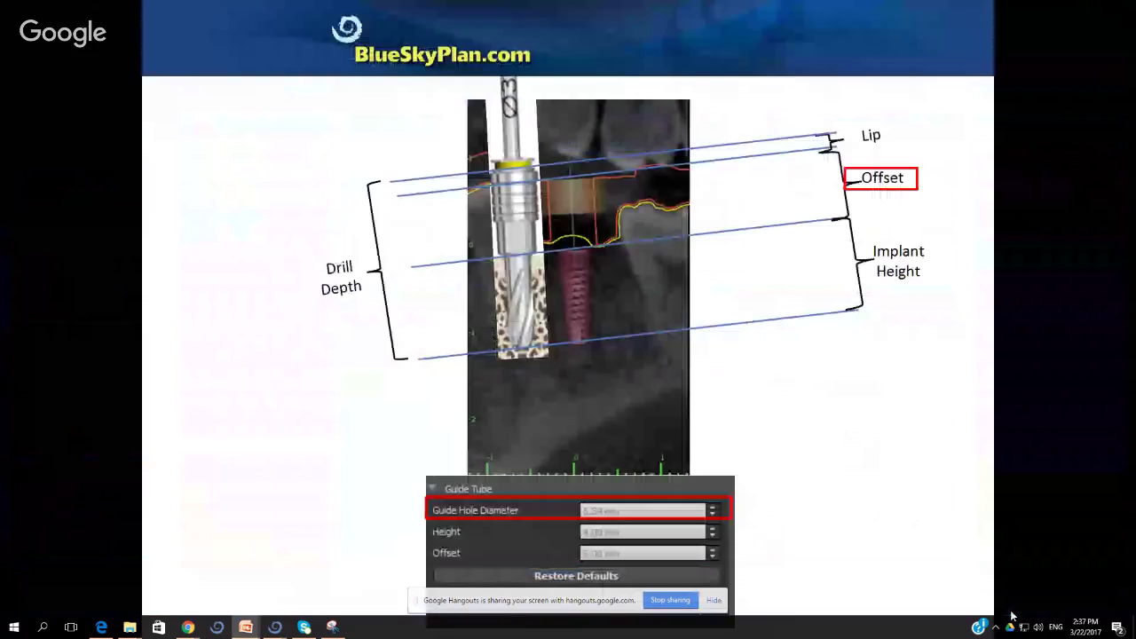
click(789, 503)
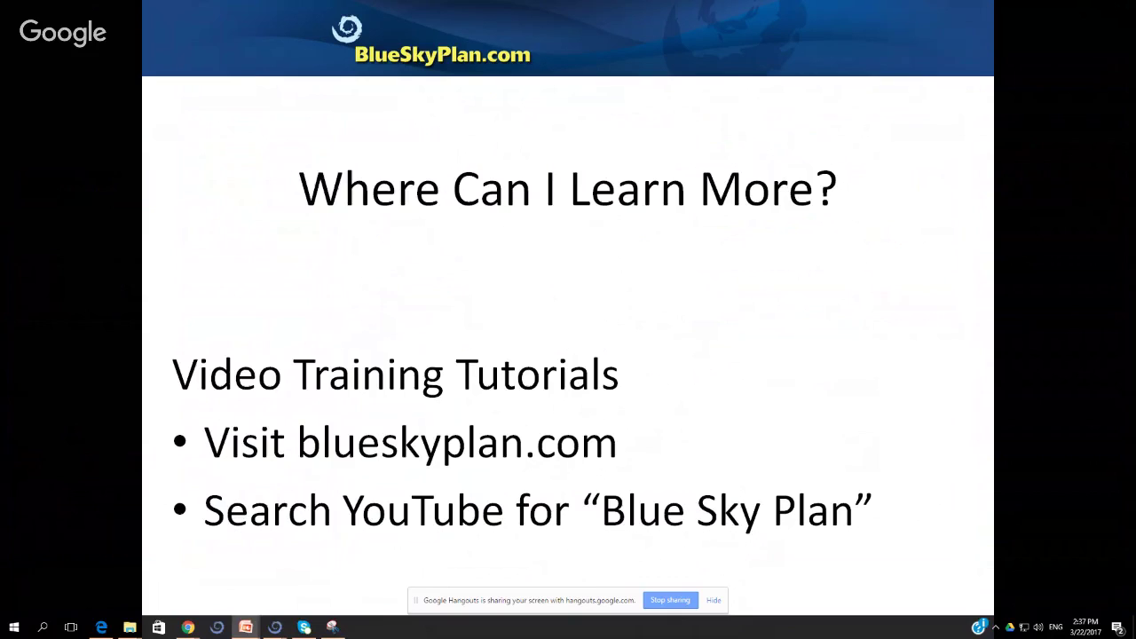
key(Right)
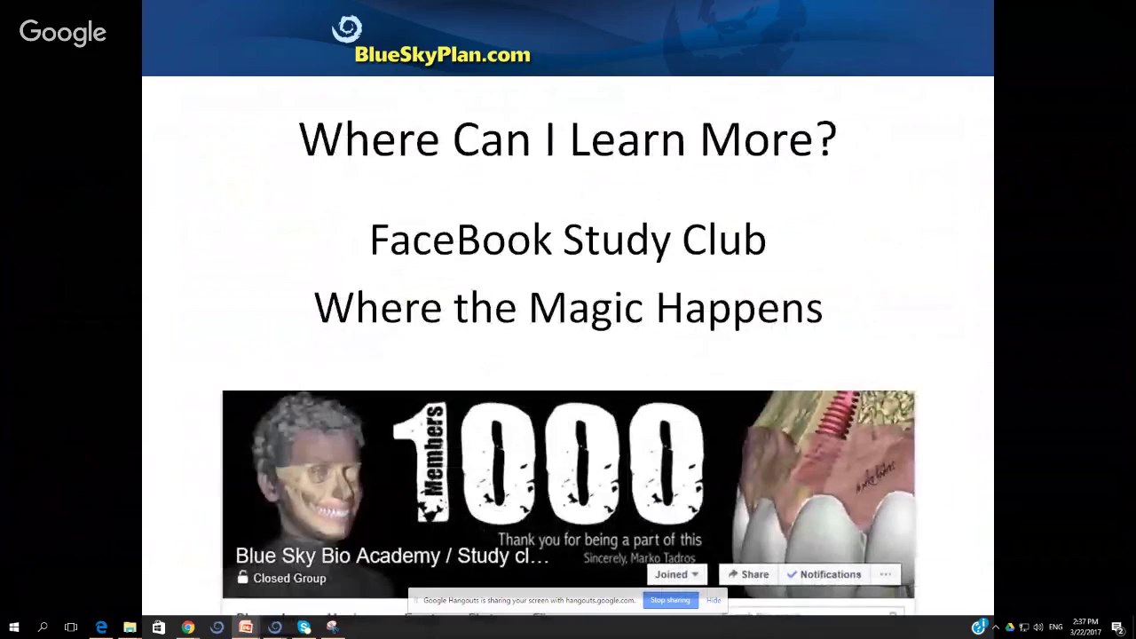